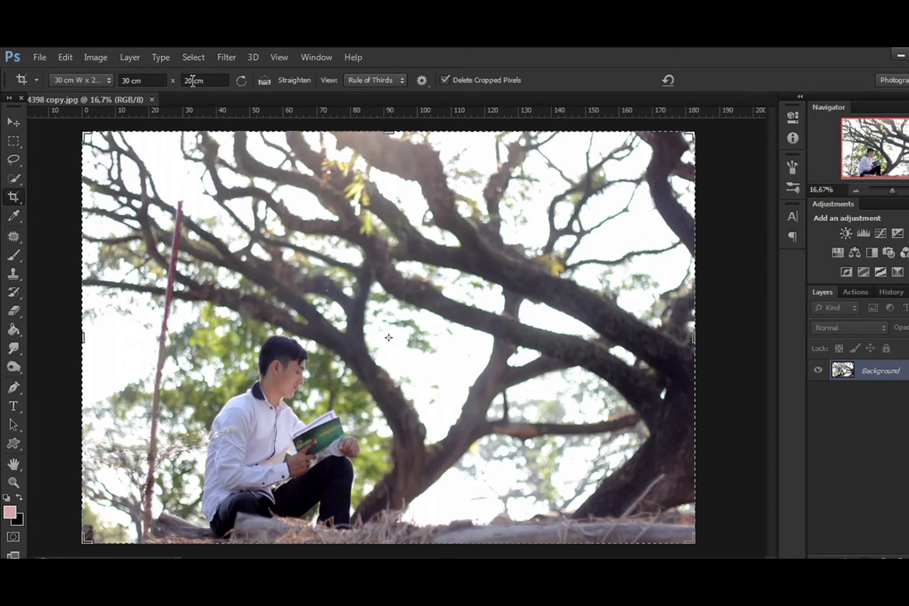
Set the crop size to 20 cm wide by 30 cm high, and swap the width and height to 30 × 20 cm
double_click(131, 81)
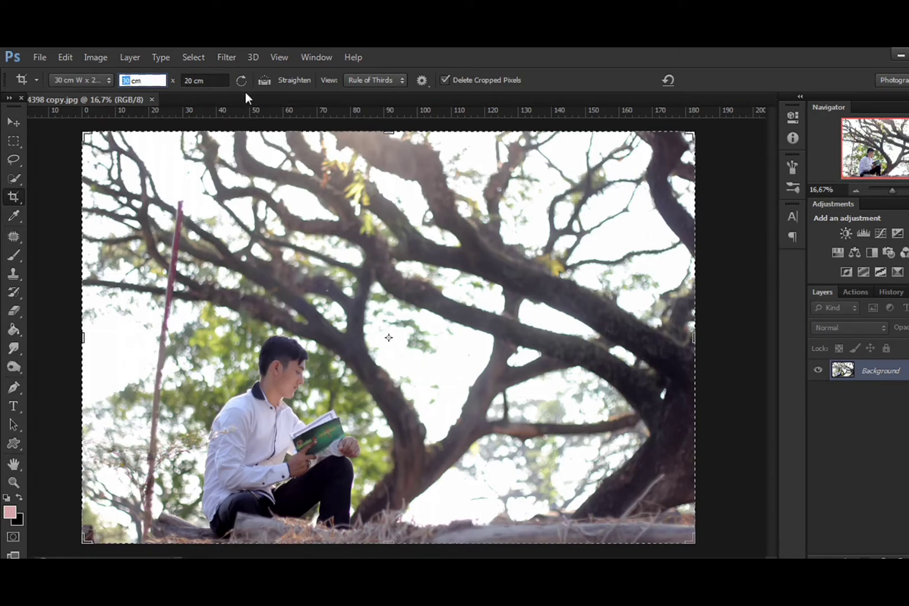
text(20)
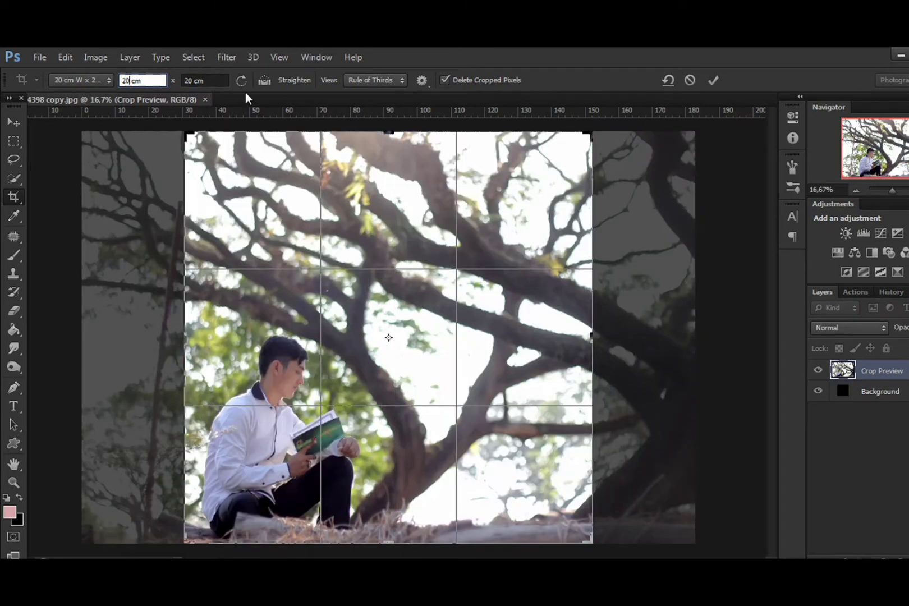
double_click(193, 81)
text(30)
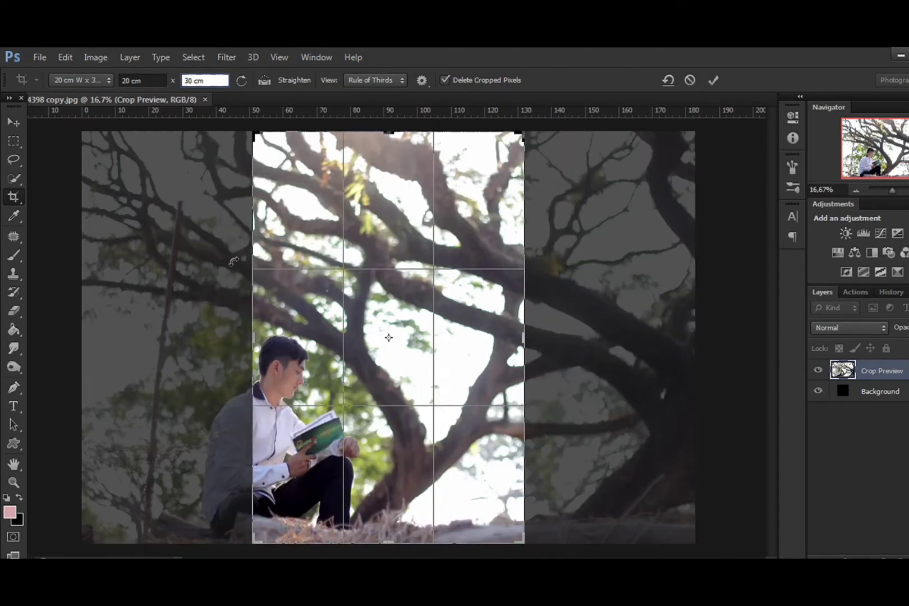
click(241, 80)
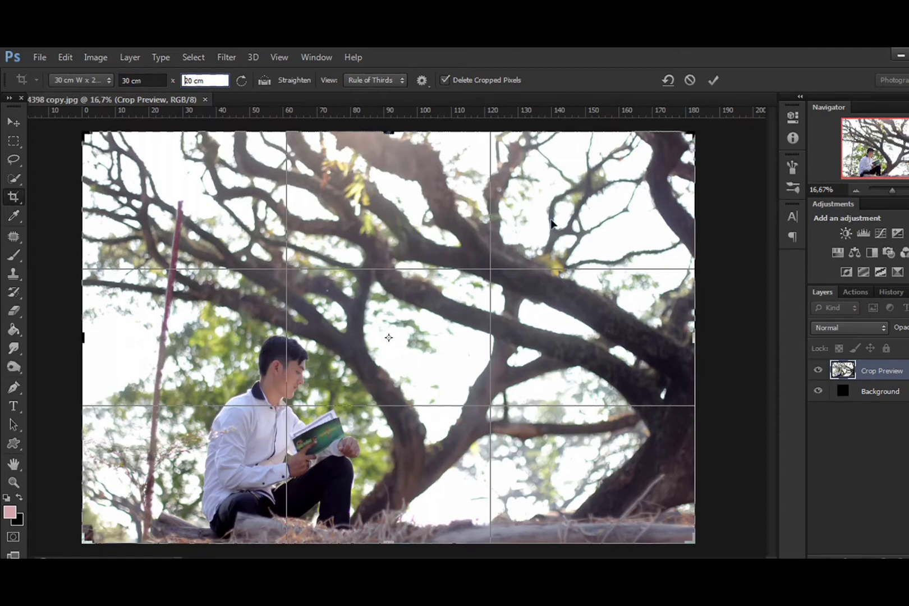
Shrink the 30 × 20 cm crop frame and position it around the seated man and the nearby tree trunk
drag(394, 133, 396, 200)
drag(356, 260, 396, 251)
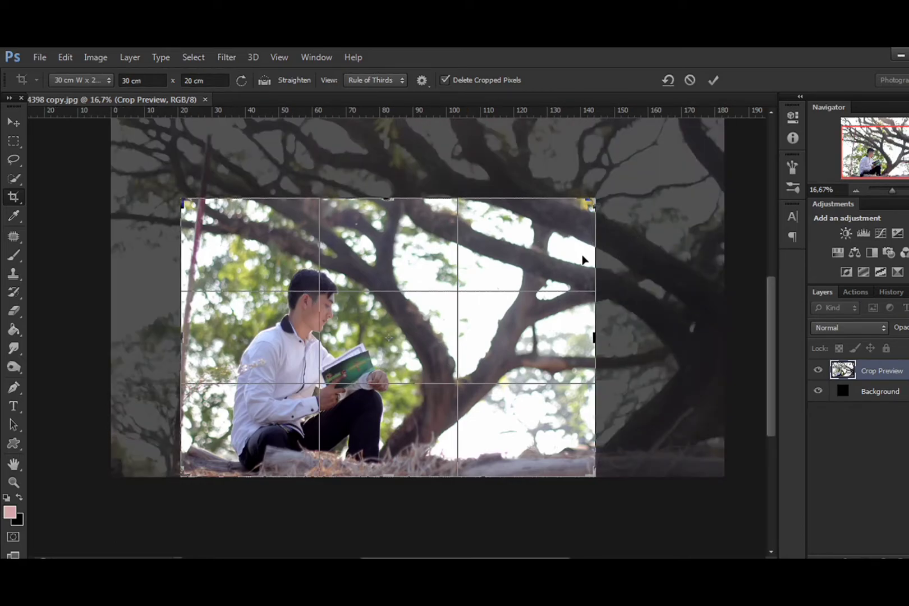
Try rotating the photo slightly inside the crop frame, and return its angle to 0.0°
mouse_move(612, 166)
mouse_down()
mouse_move(615, 186)
mouse_move(629, 194)
mouse_move(614, 158)
mouse_up()
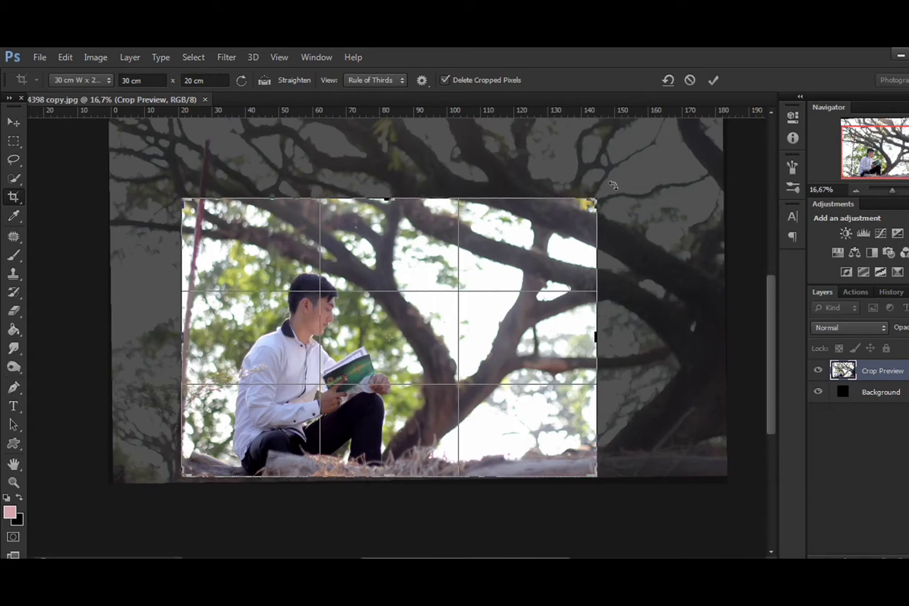
drag(619, 190, 637, 181)
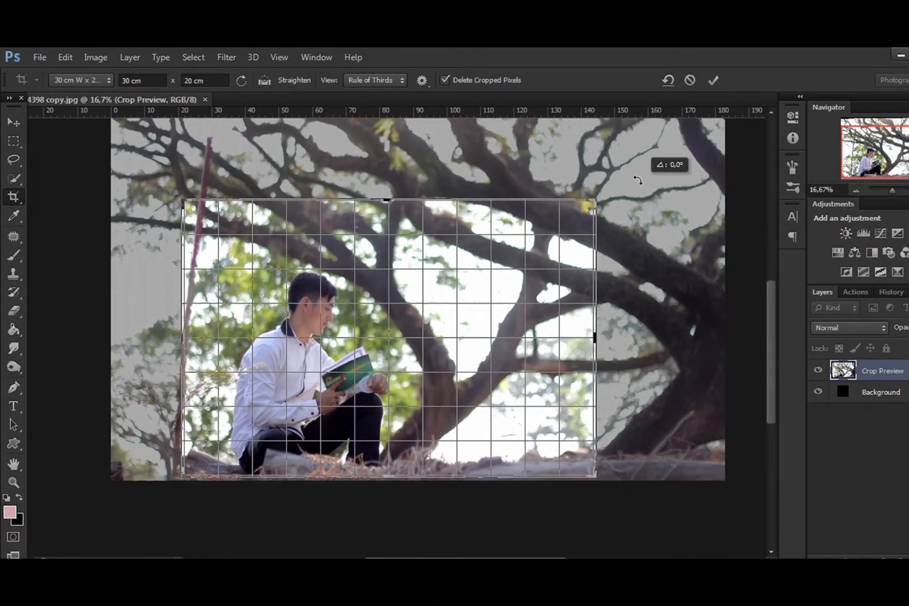
drag(638, 180, 638, 180)
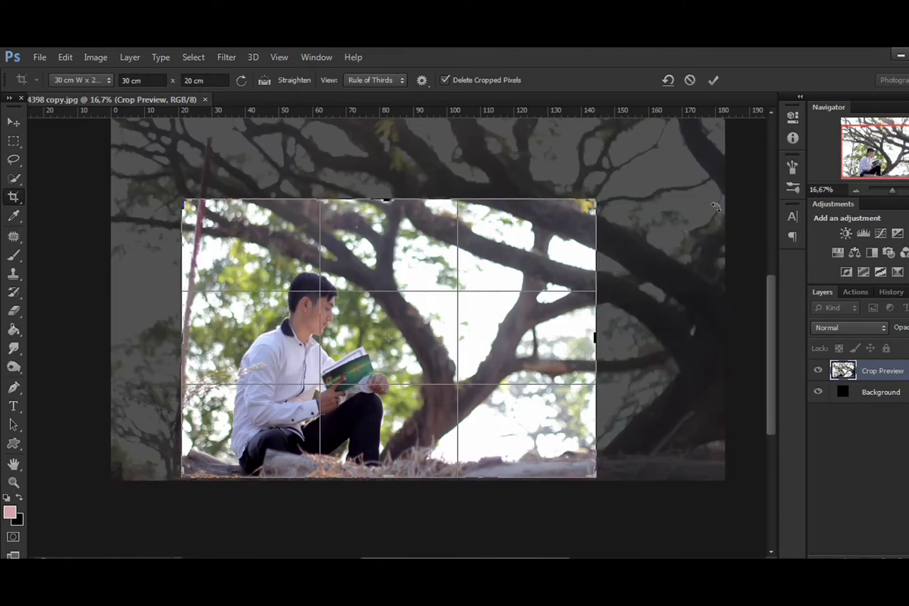
Tighten the crop frame around the reading man to exclude the leaning pole, and apply the 30 × 20 cm crop
mouse_move(524, 285)
mouse_down()
mouse_move(533, 280)
mouse_move(535, 289)
mouse_up()
drag(183, 200, 198, 213)
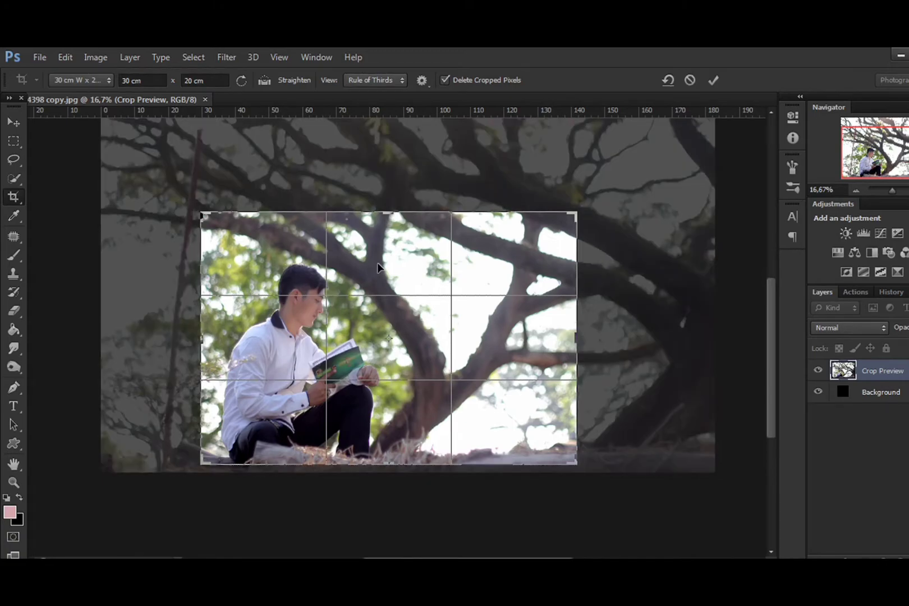
key(Return)
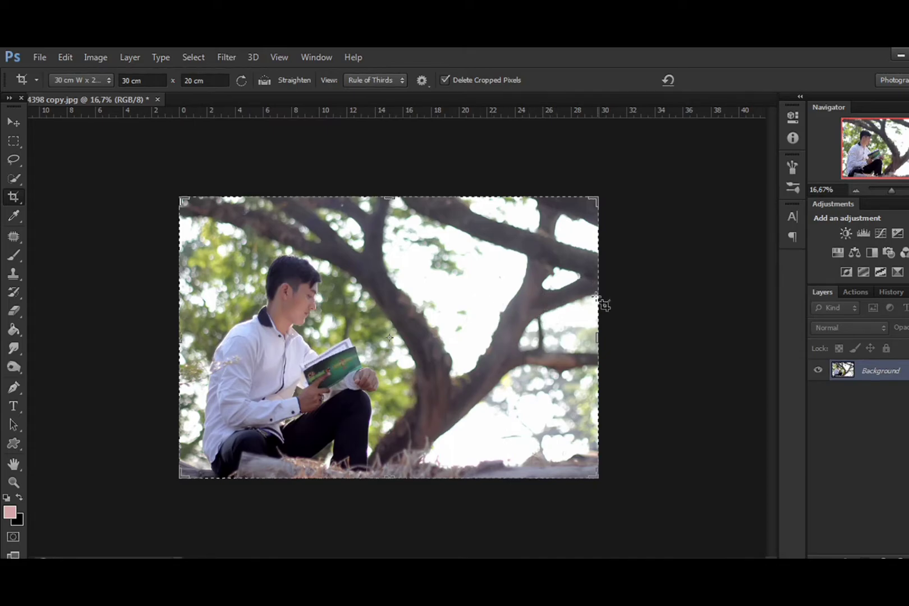
Try a four-corner Perspective Crop around the man and tree, and revert the photo to its state after the regular crop
right_click(14, 196)
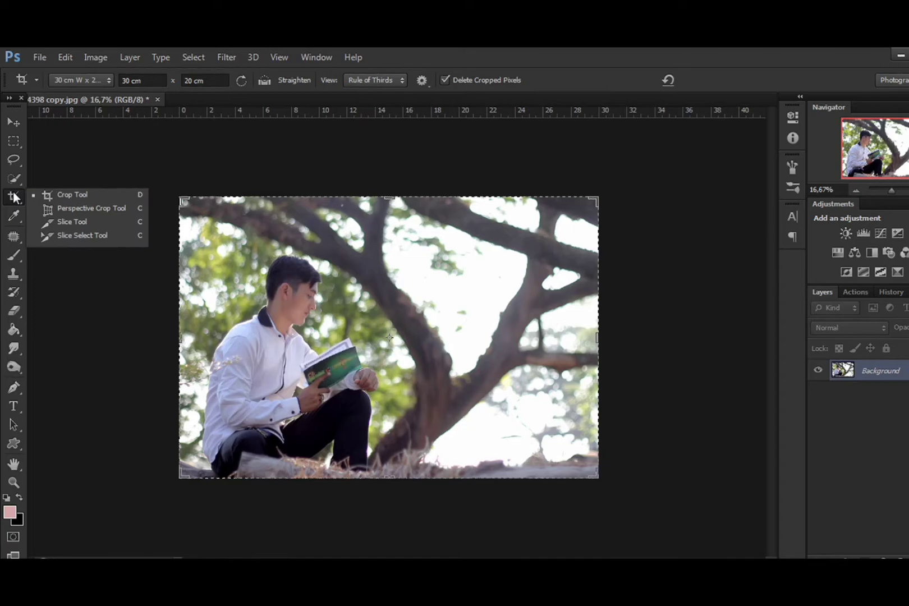
click(95, 208)
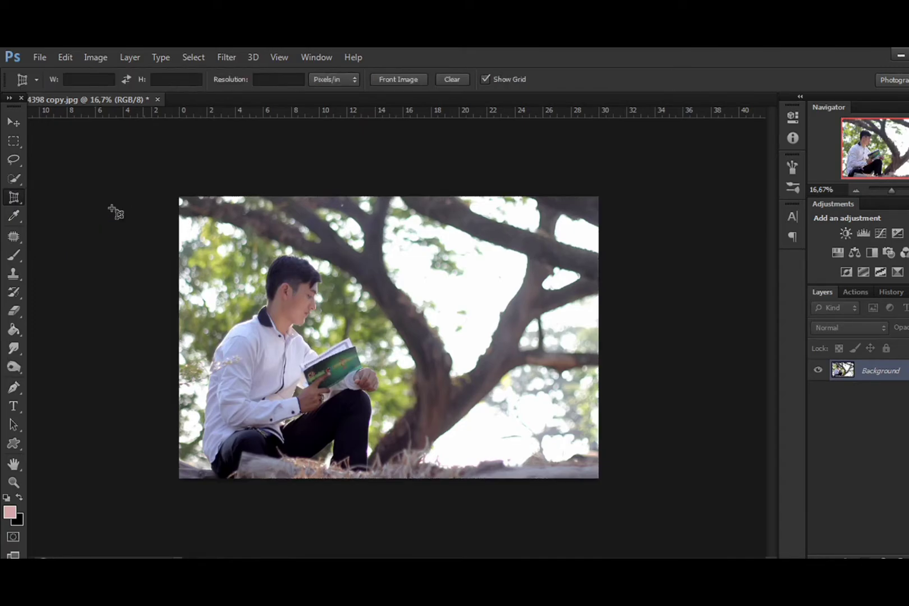
click(180, 201)
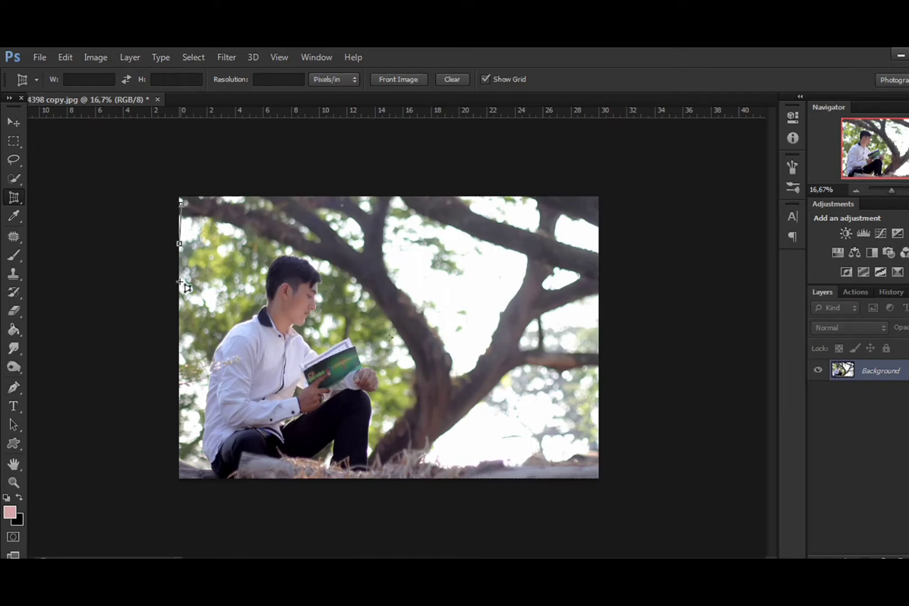
click(185, 468)
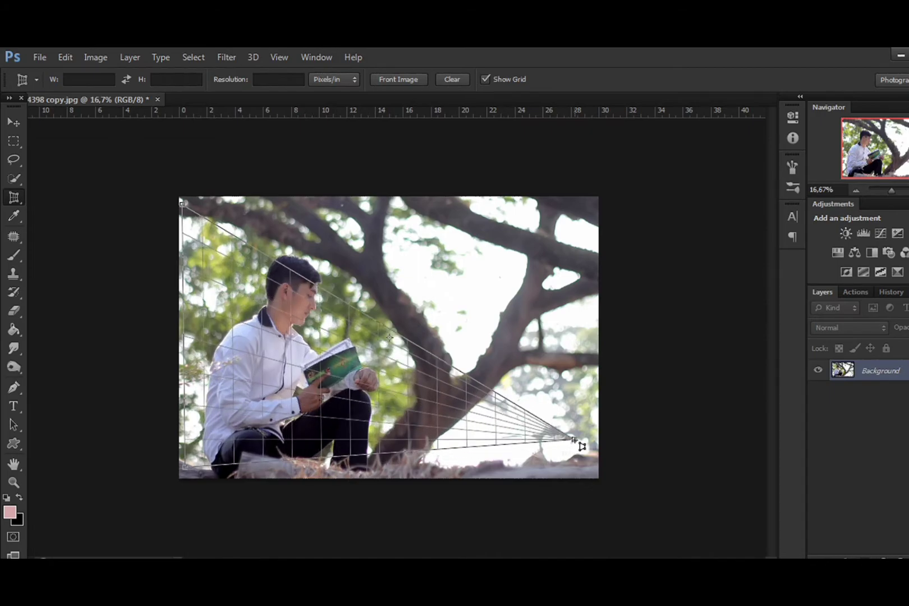
click(588, 434)
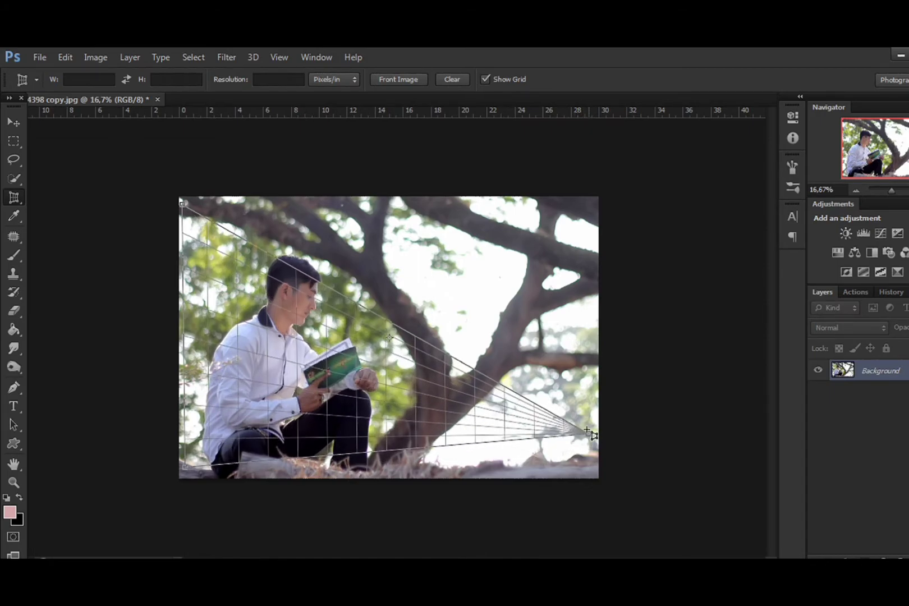
click(583, 236)
drag(592, 239, 600, 236)
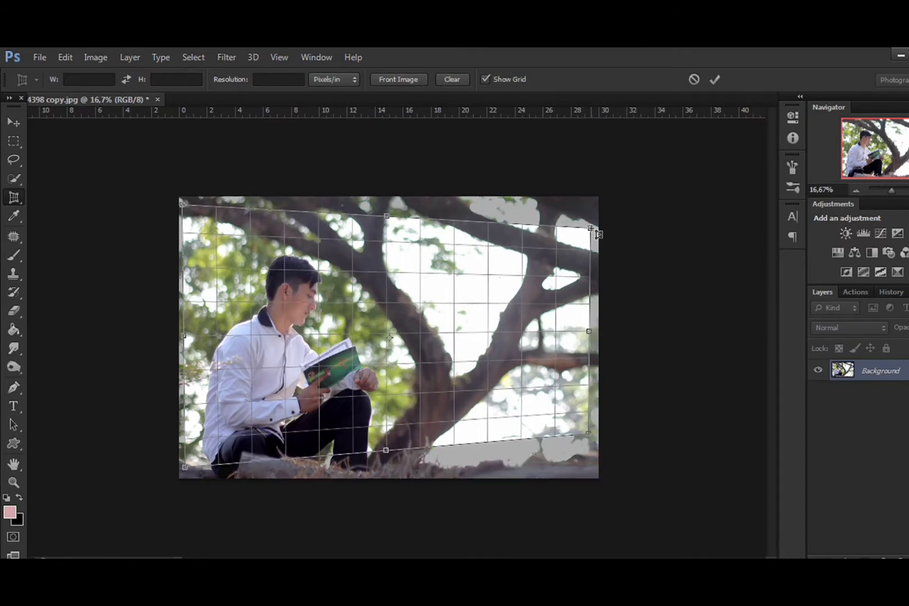
key(Return)
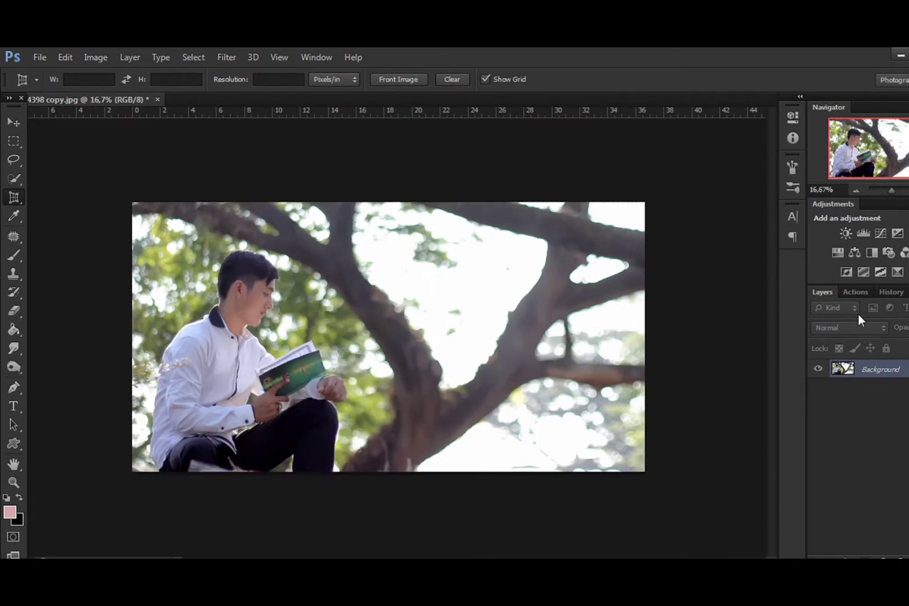
click(887, 292)
click(857, 345)
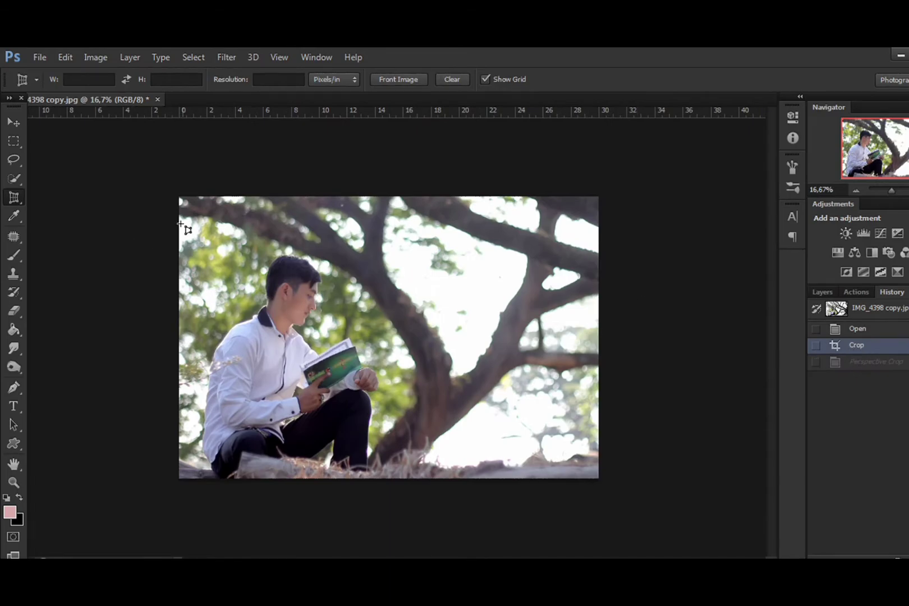
Crop the whole photo with the regular Crop tool, entering 6 × 9 cm and swapping it to 9 × 6 cm
right_click(16, 199)
click(45, 199)
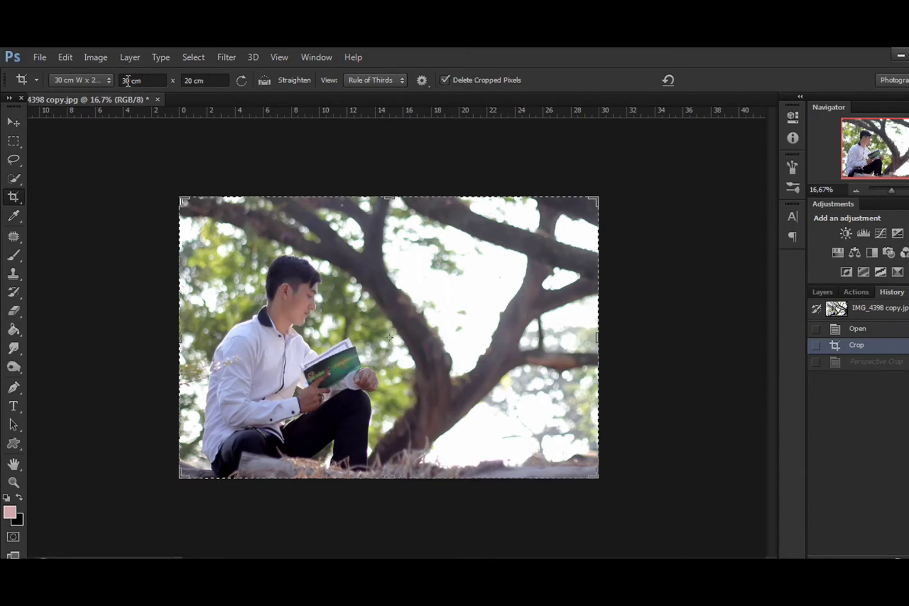
drag(131, 78, 121, 79)
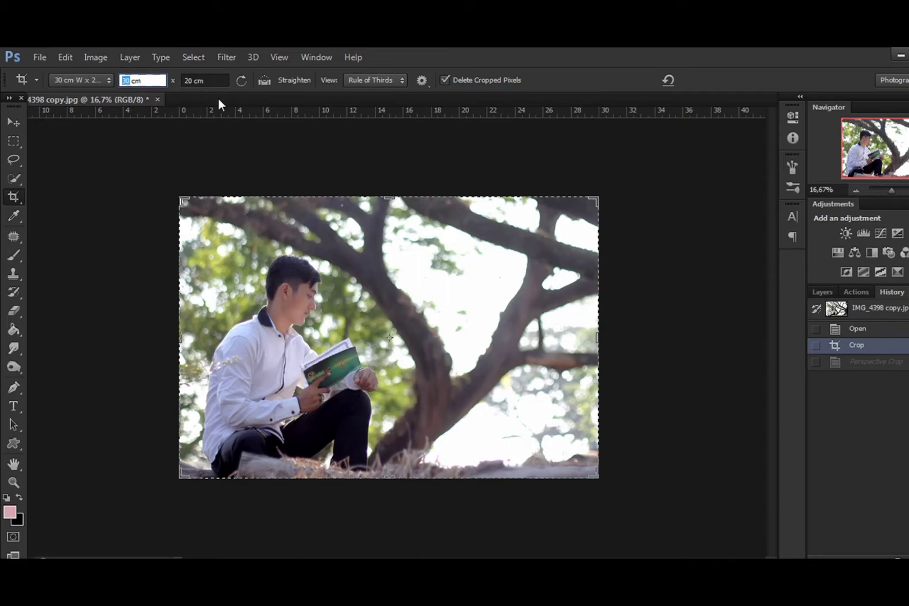
text(6)
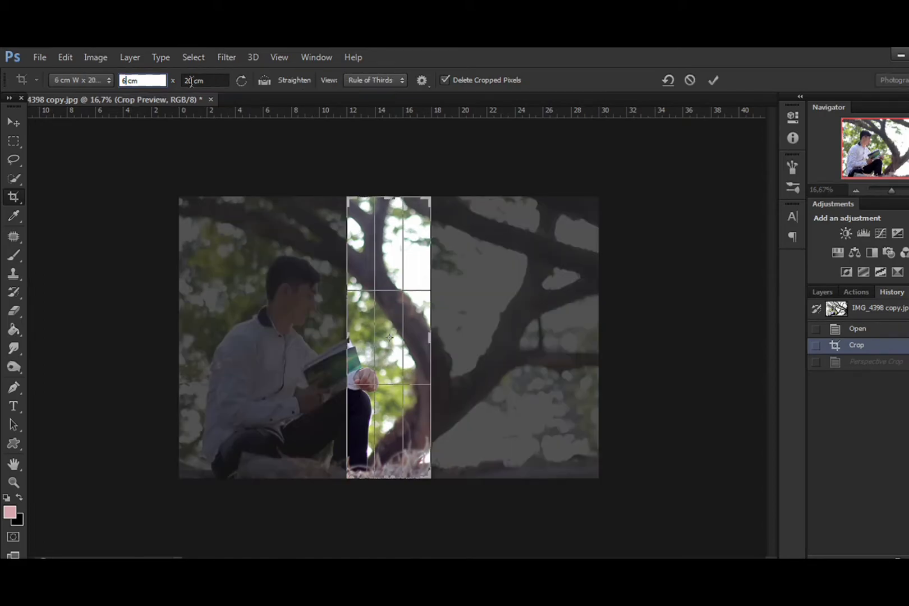
drag(192, 81, 186, 81)
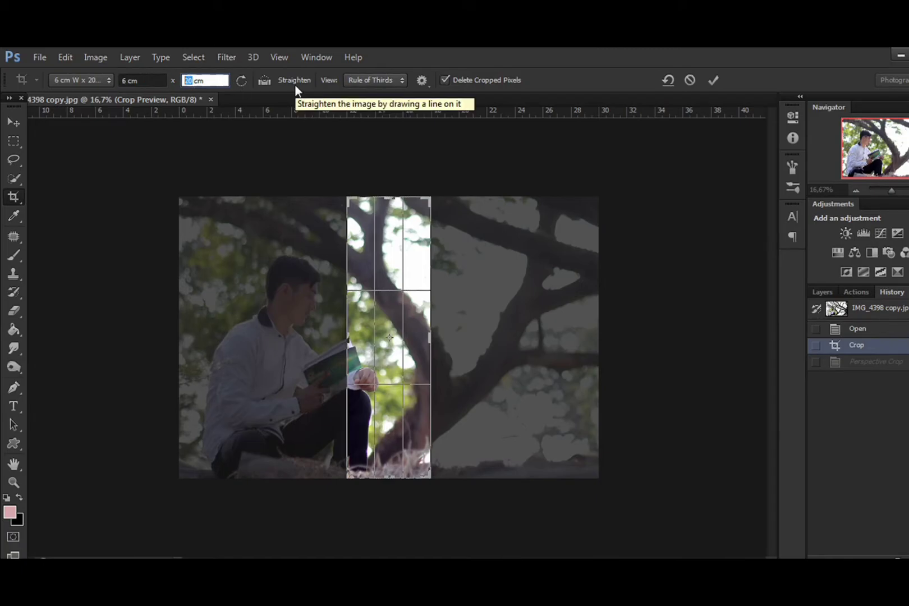
text(9)
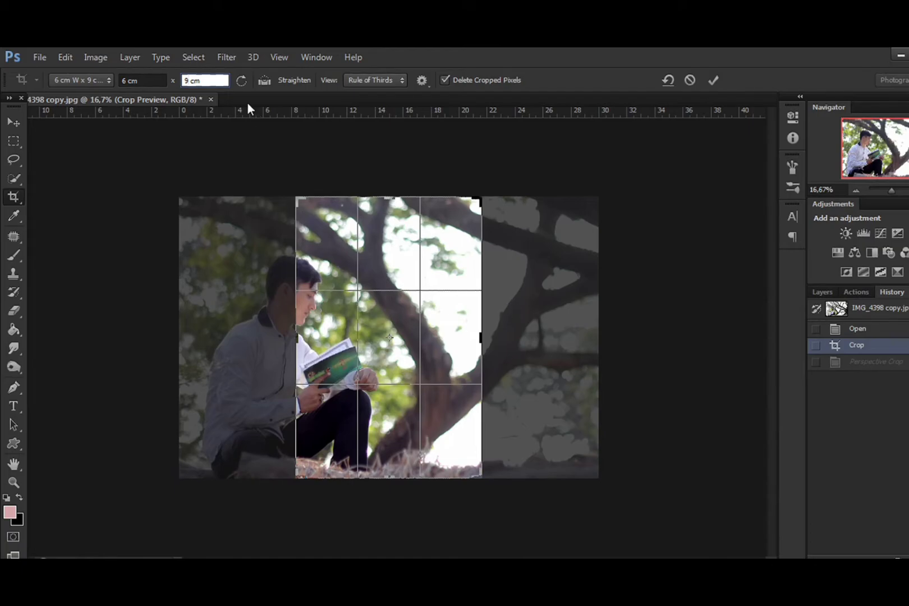
click(239, 81)
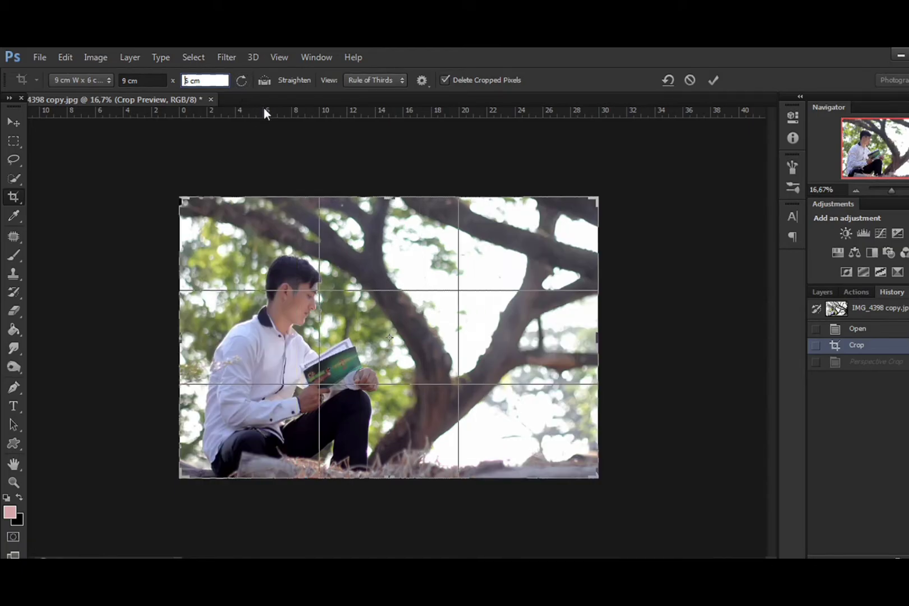
click(472, 269)
key(Return)
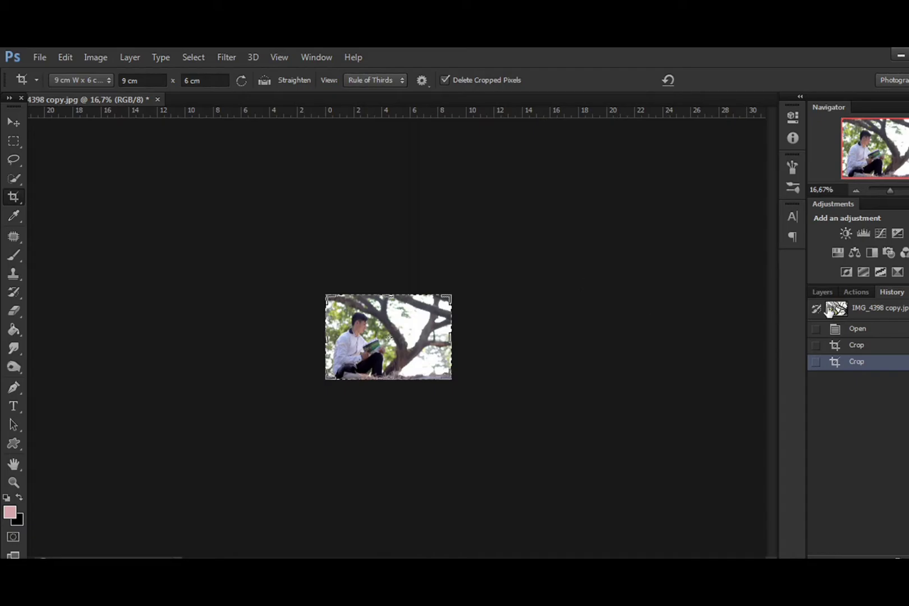
Define a custom crop size 6 cm wide and 9 cm high, keeping the option to save it as a crop preset
key(ctrl+plus)
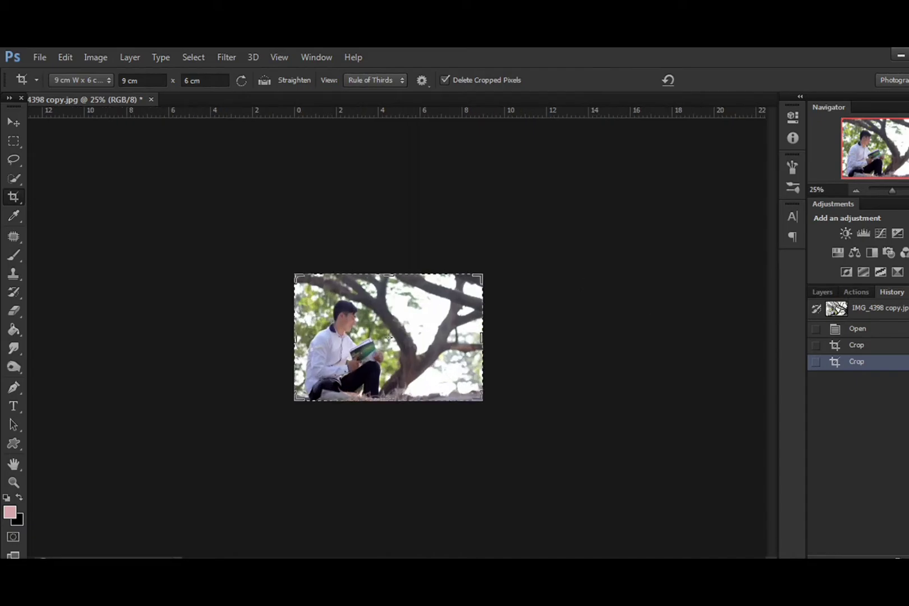
key(ctrl+plus)
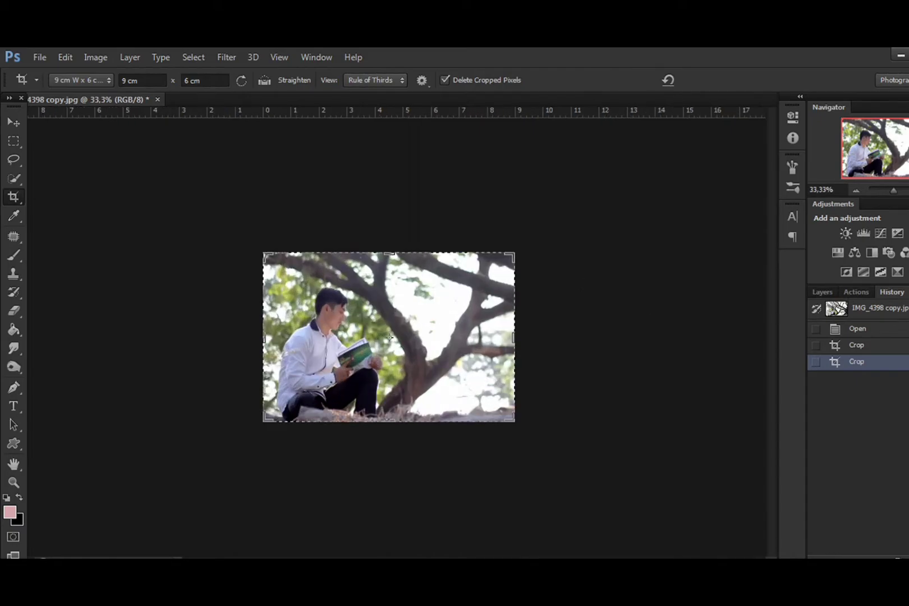
key(ctrl+plus)
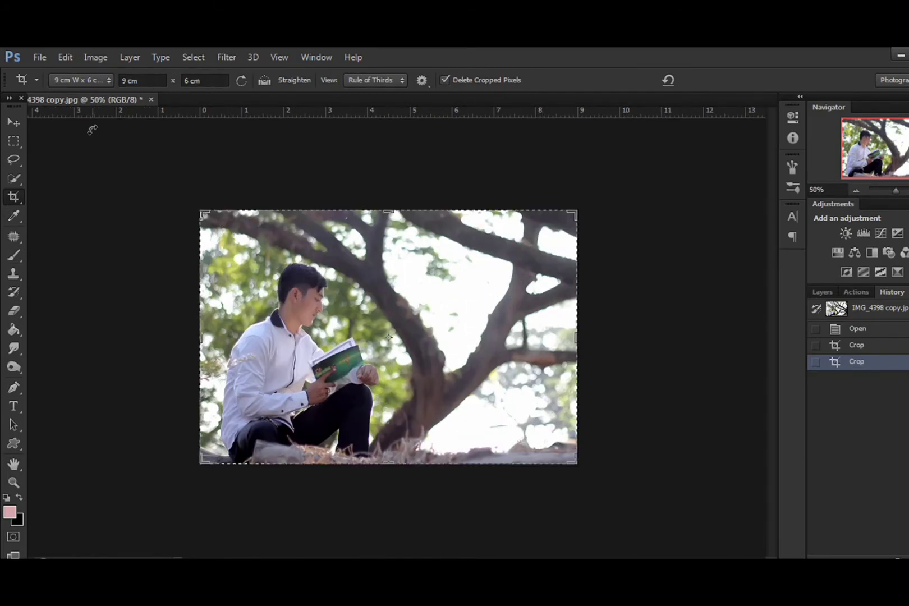
click(109, 80)
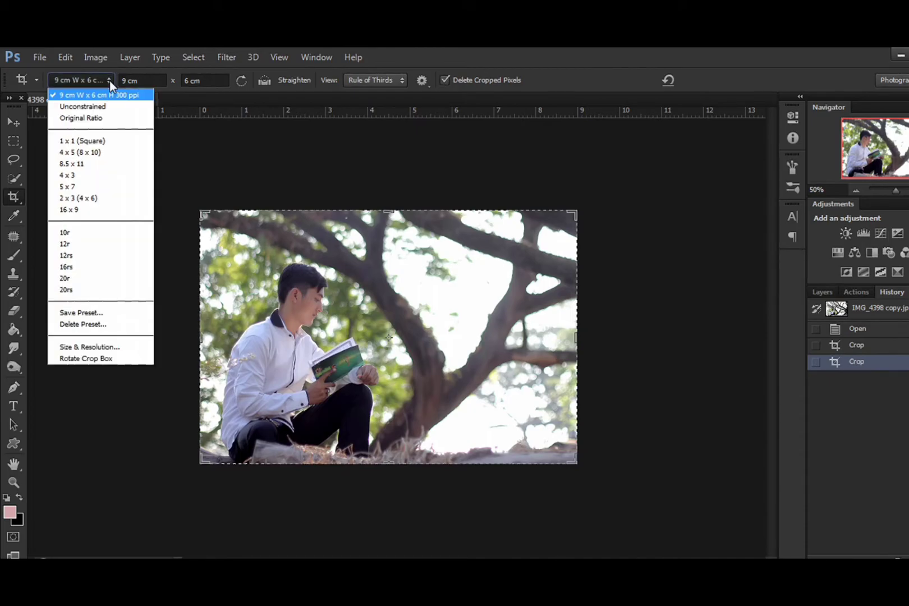
click(131, 347)
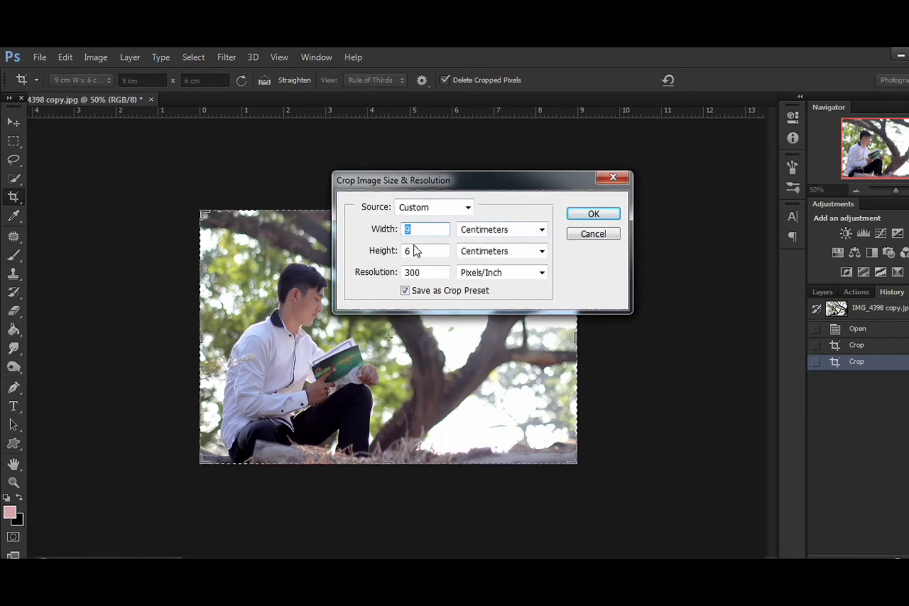
click(518, 235)
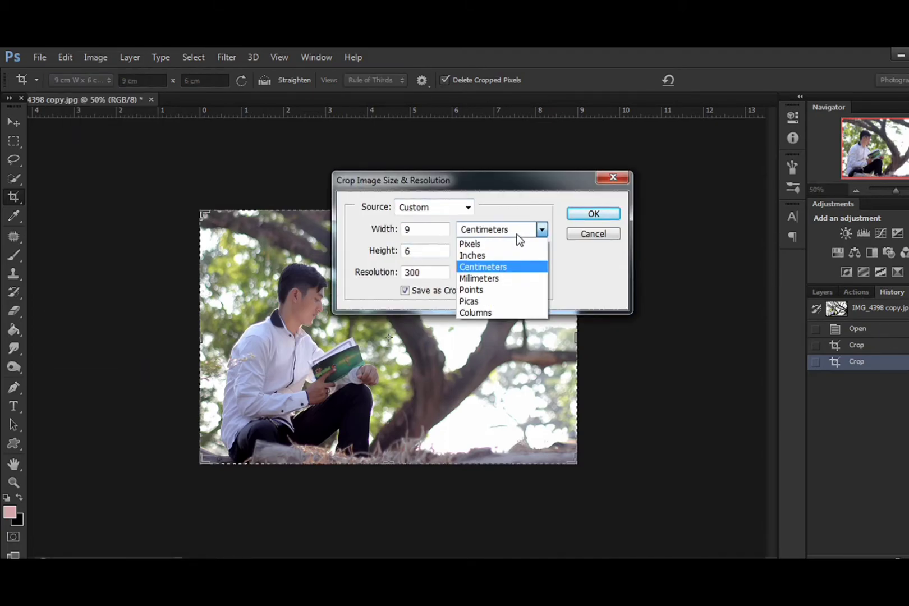
click(480, 268)
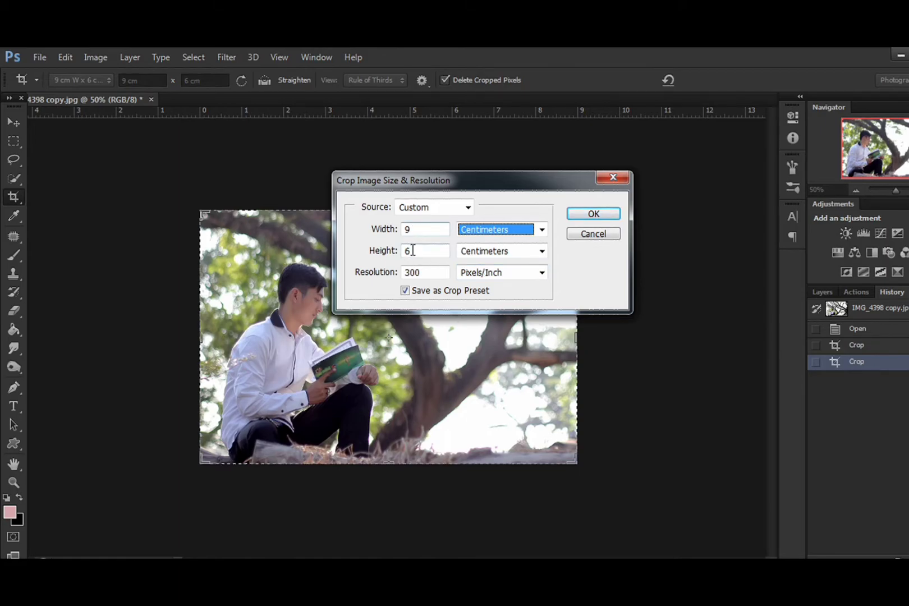
double_click(434, 230)
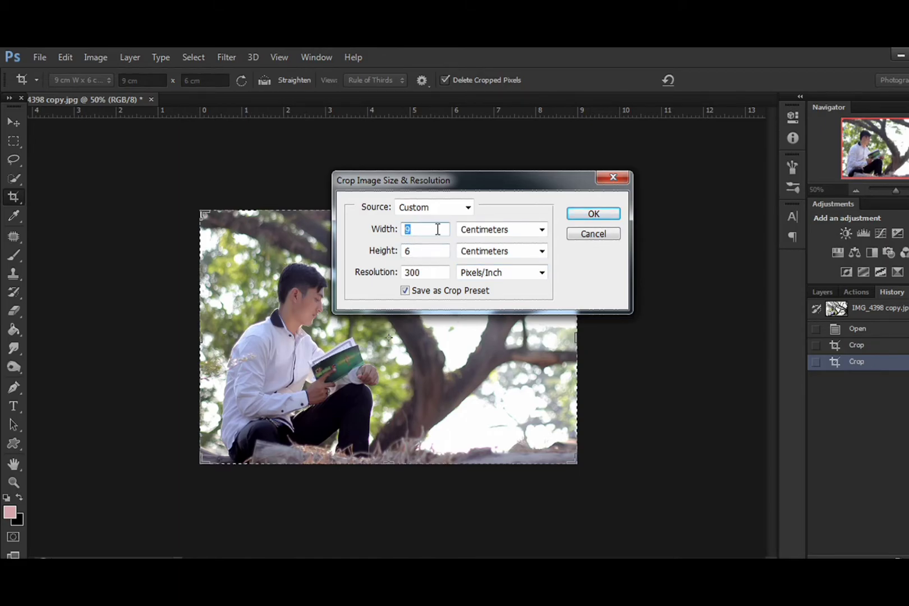
text(6)
double_click(408, 250)
text(9)
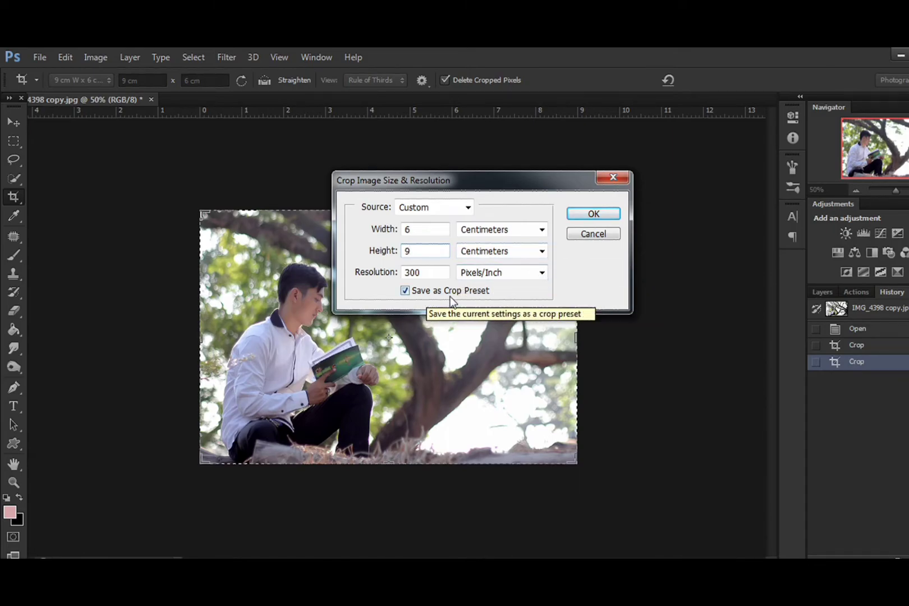
Save the custom crop size as a crop preset named 2R
click(594, 215)
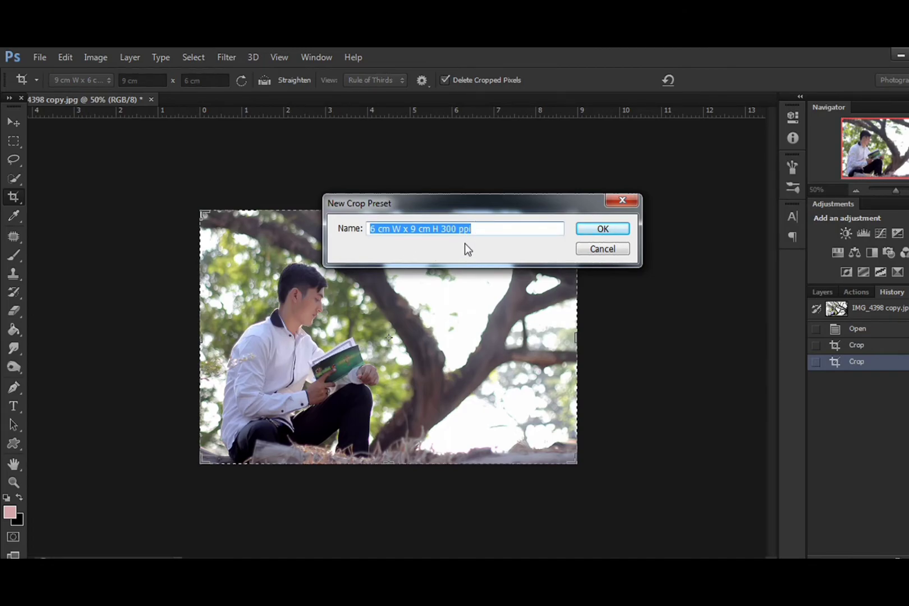
text(2)
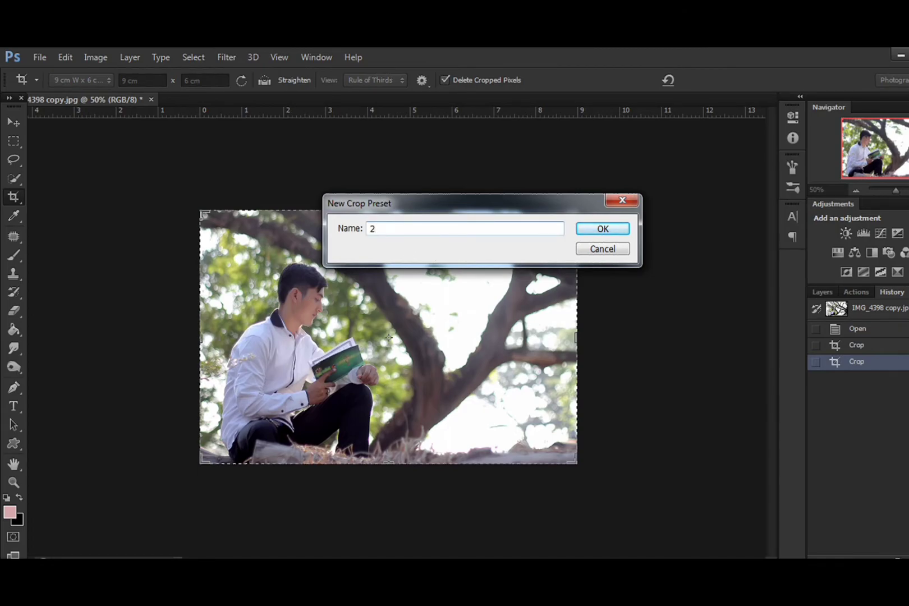
text(R)
click(601, 228)
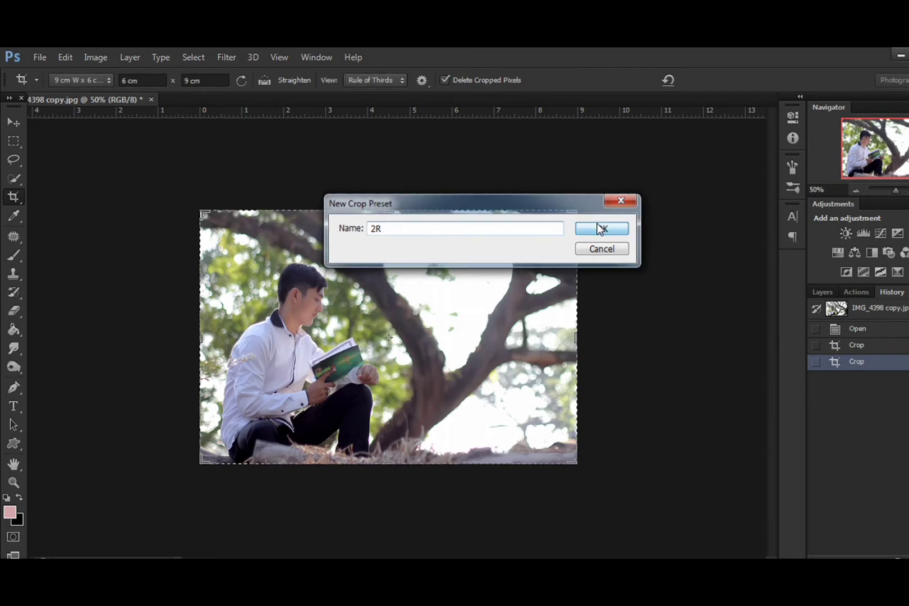
Create another crop preset 20 cm wide and 30 cm high, and name it 10RS
click(64, 83)
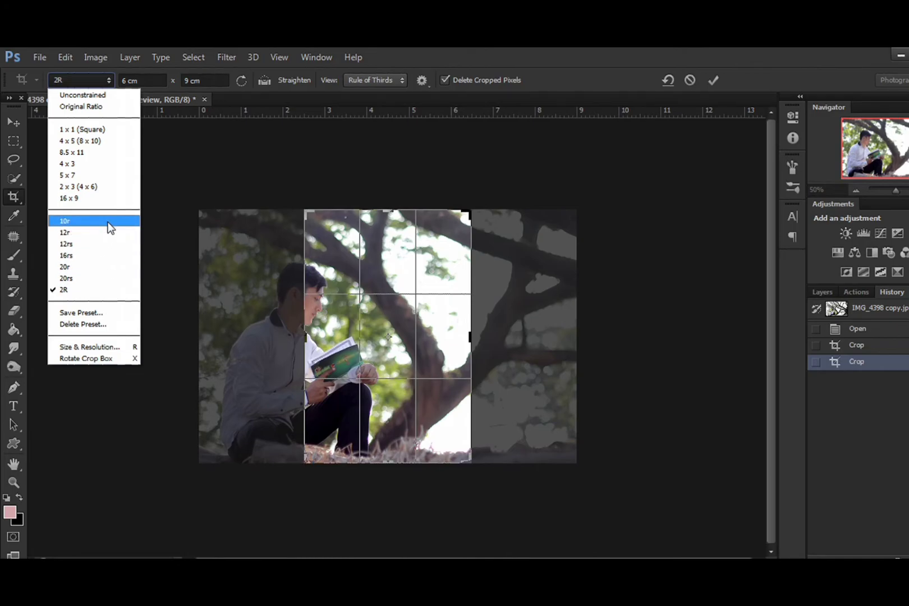
click(89, 349)
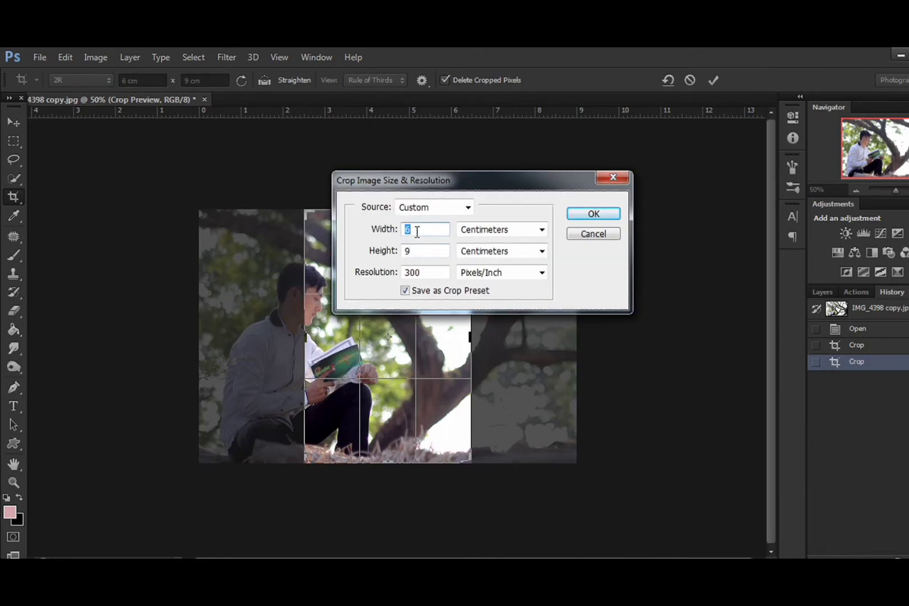
text(20)
double_click(408, 251)
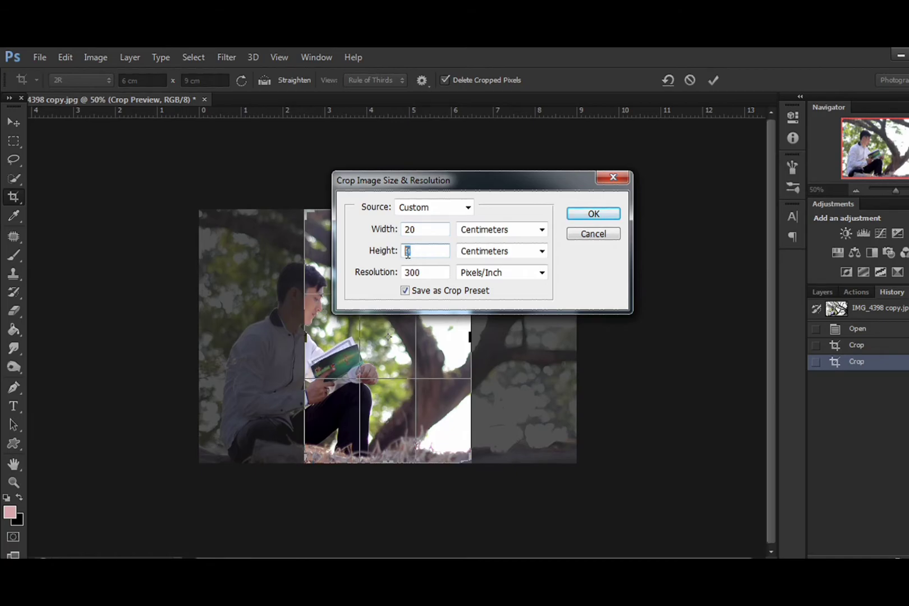
text(30)
click(604, 216)
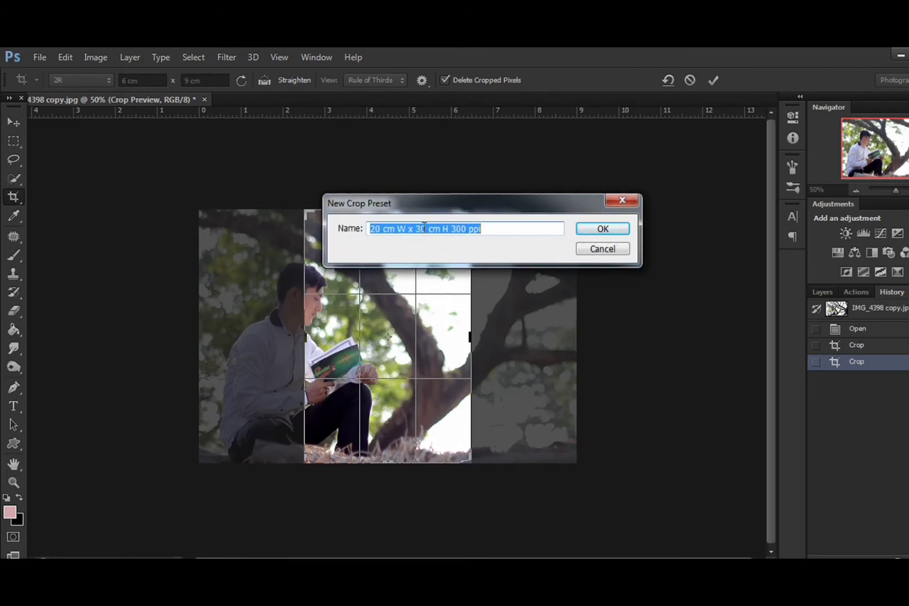
text(10RS)
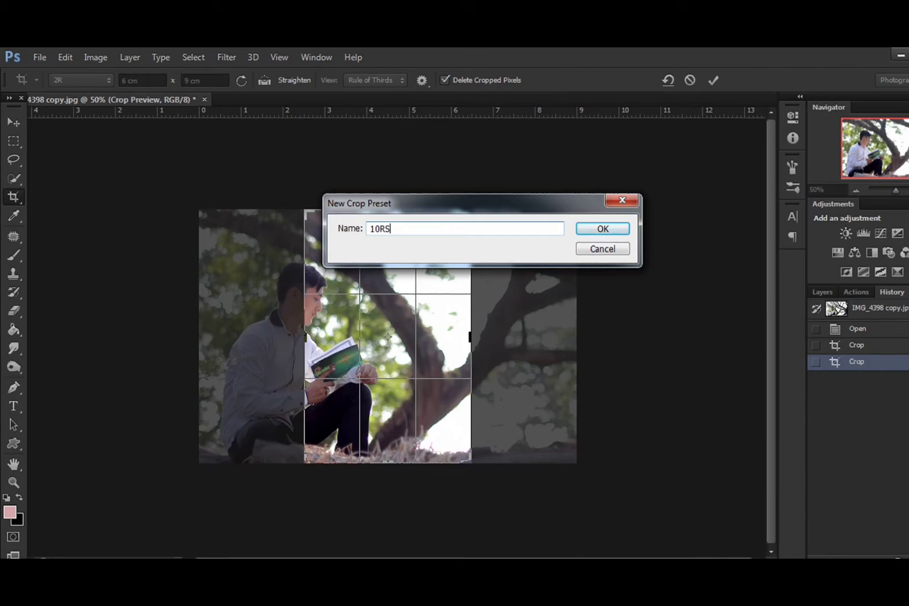
click(601, 230)
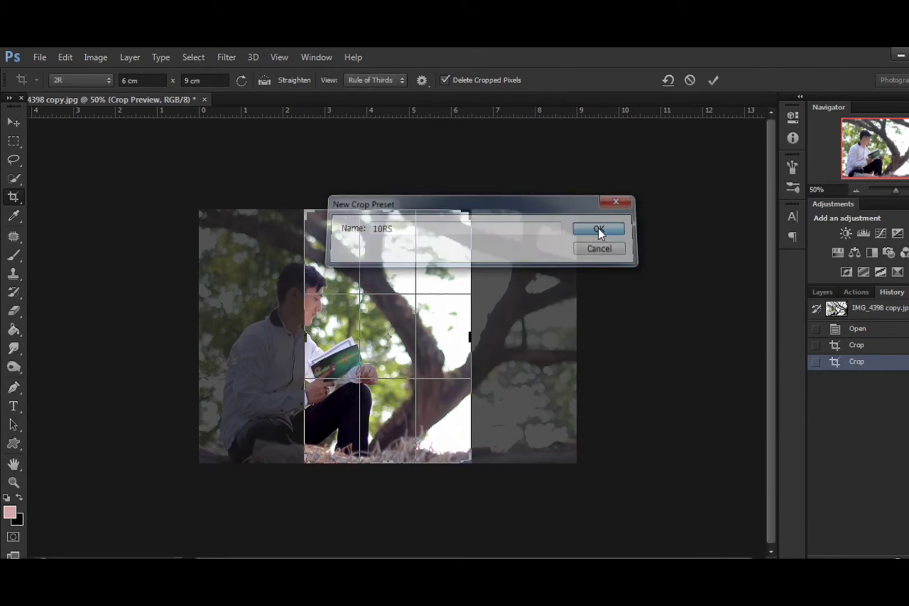
Discard the pending 10RS crop on the photo and reactivate the Crop tool
click(100, 80)
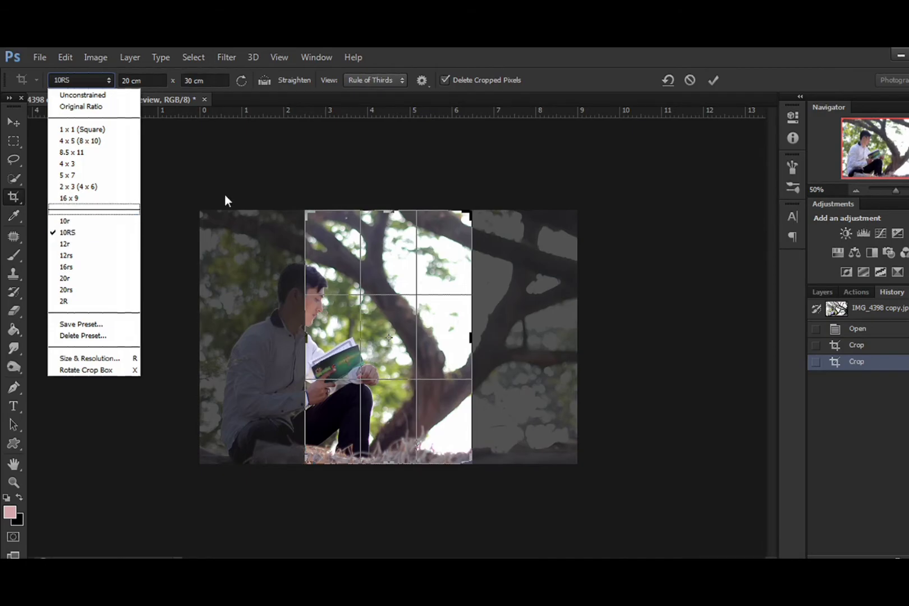
click(272, 172)
right_click(351, 260)
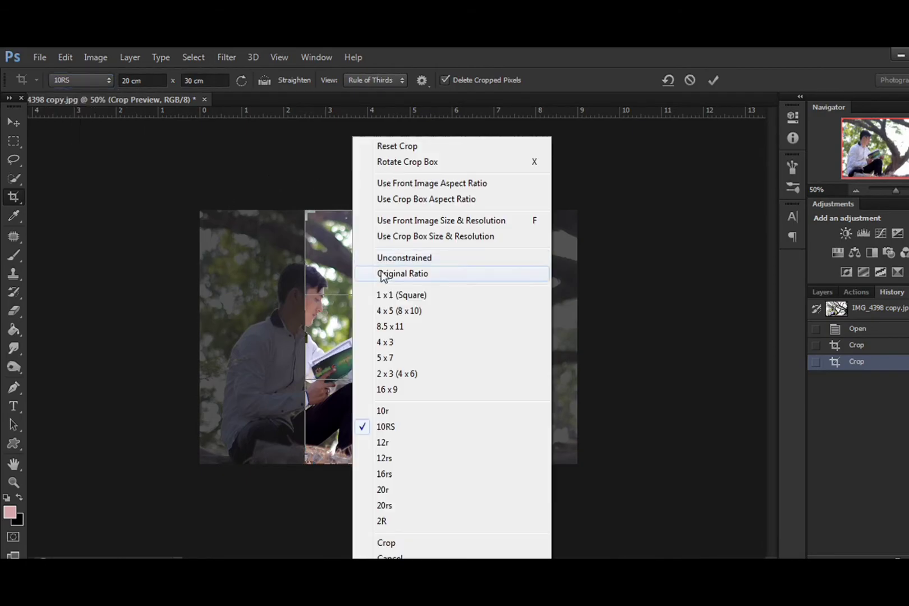
click(396, 540)
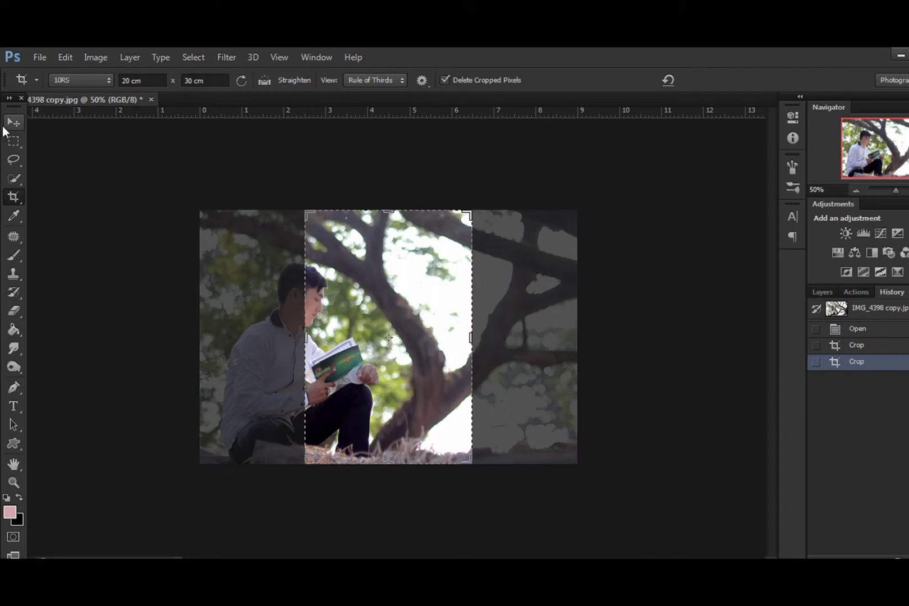
click(12, 122)
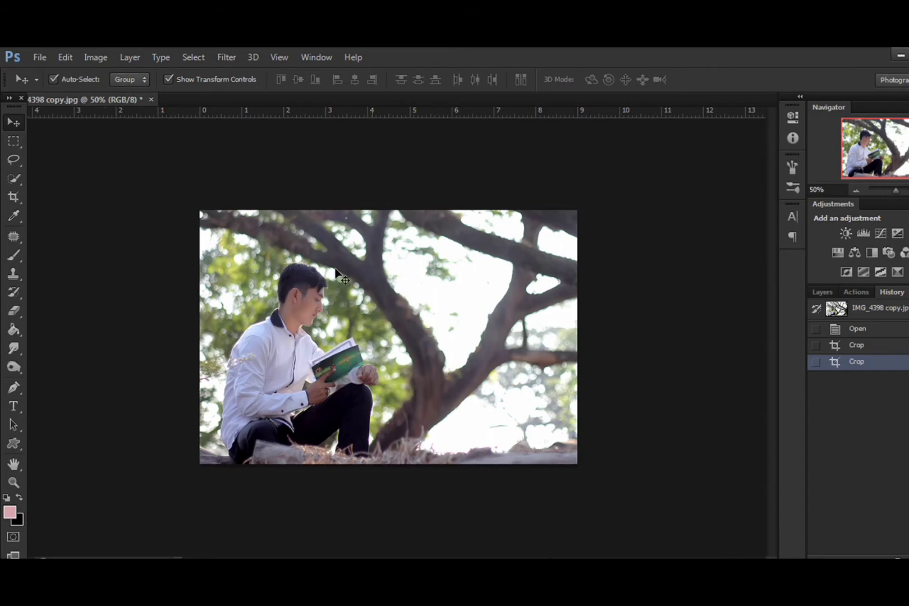
click(16, 201)
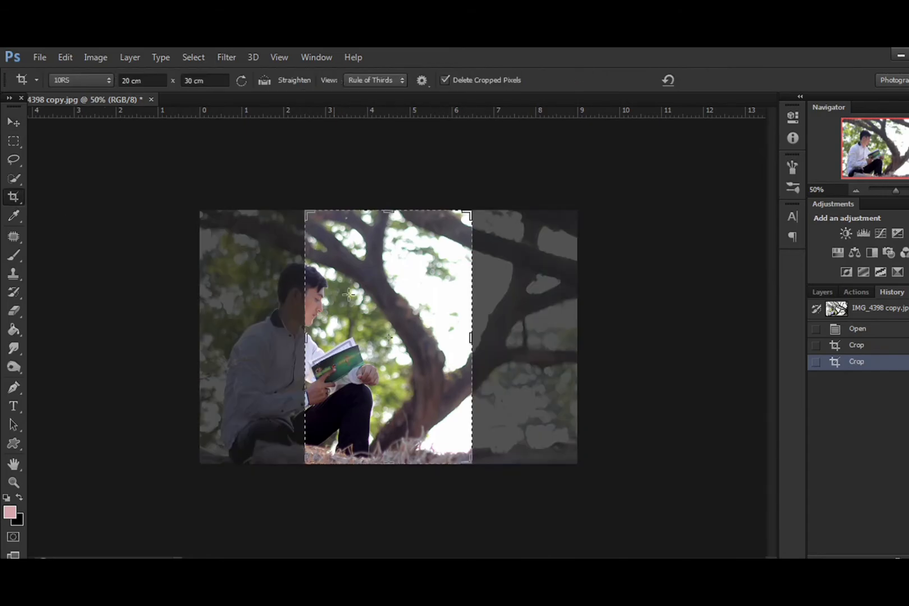
Crop the photo with the 2R preset, swapping its dimensions to a 9 × 6 cm landscape frame
click(96, 75)
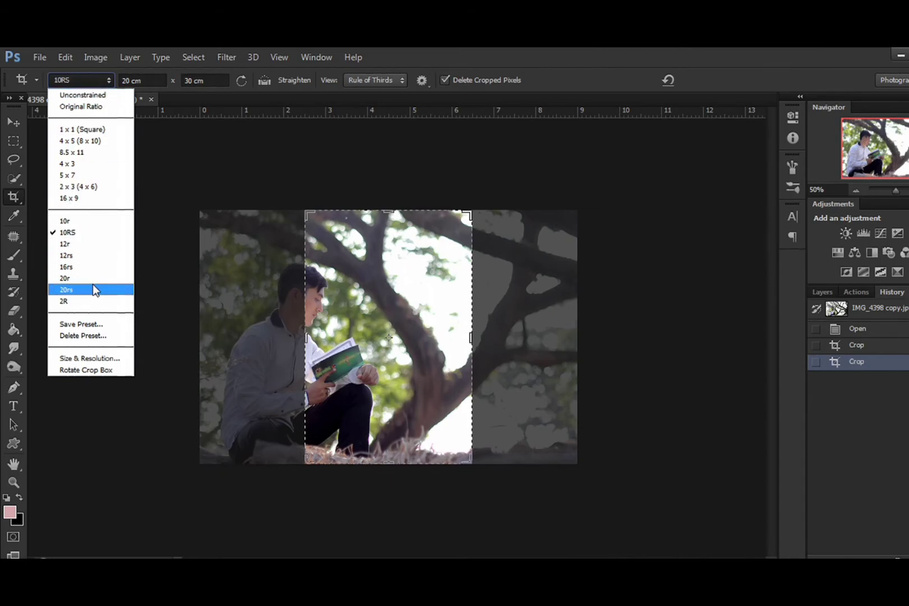
click(92, 302)
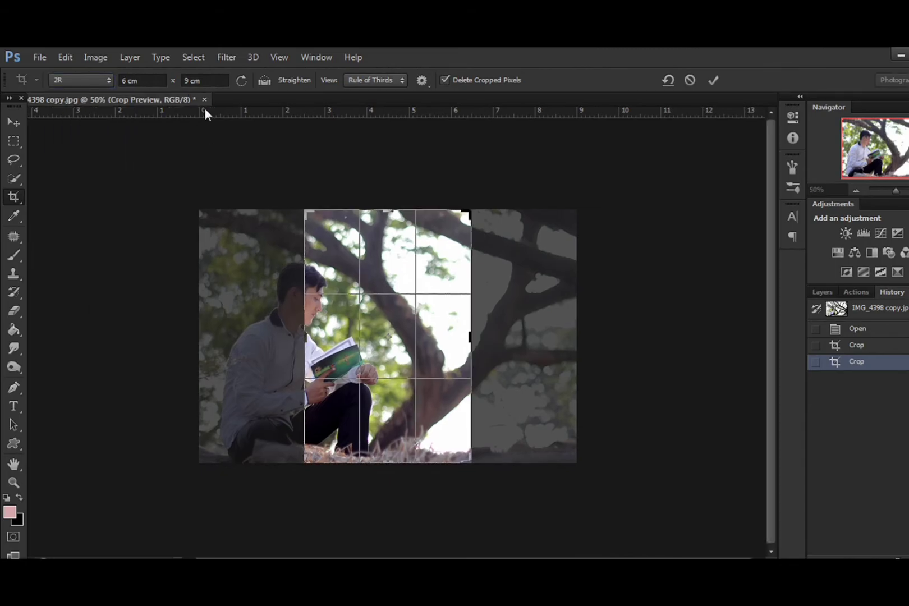
click(240, 84)
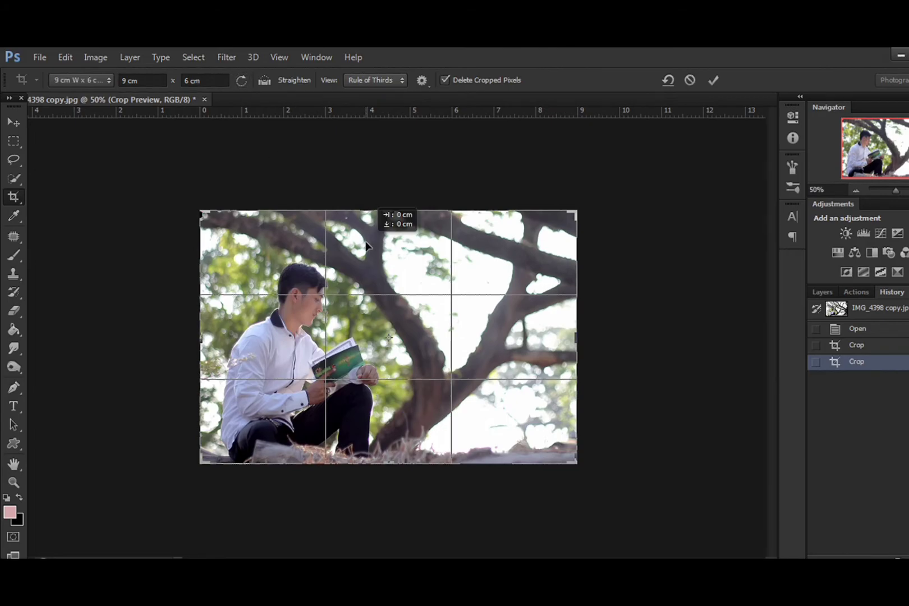
key(Return)
Crop the photo with the 10RS preset, swapping its dimensions to a 30 × 20 cm landscape frame
click(98, 84)
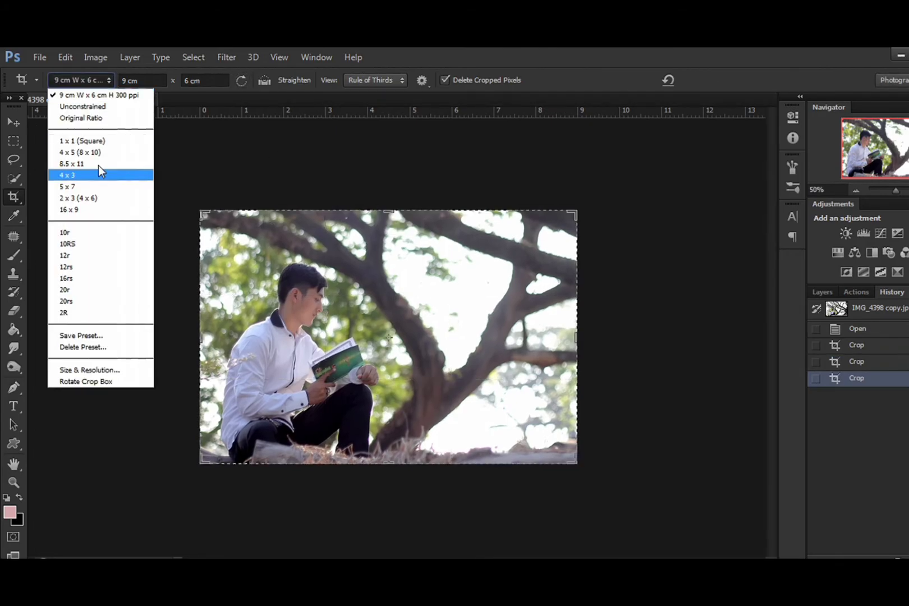
click(98, 243)
click(241, 80)
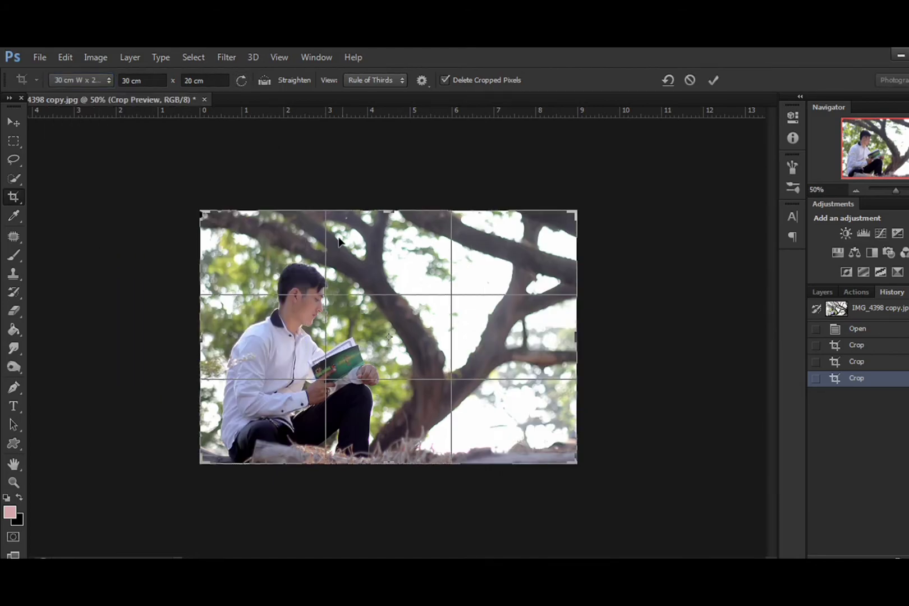
key(Return)
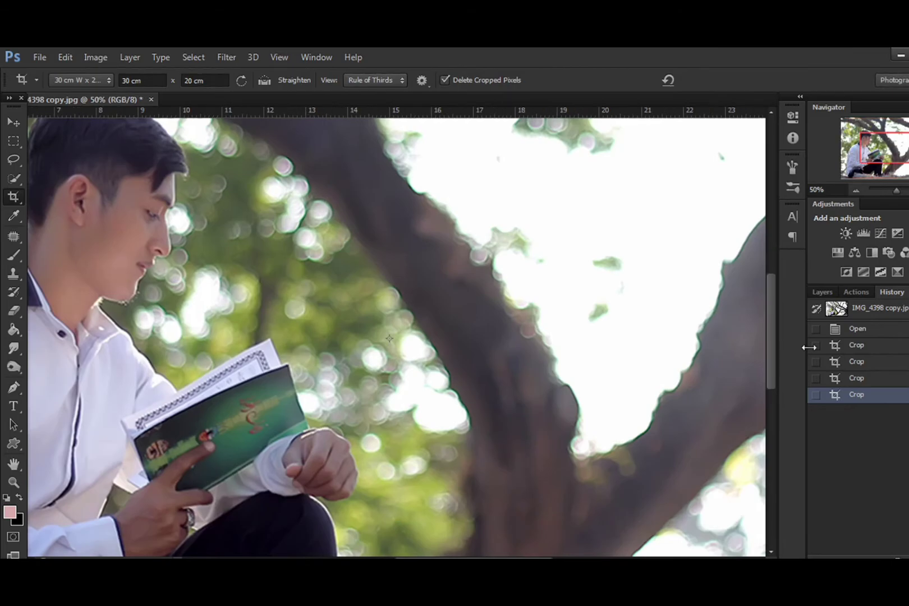
click(862, 191)
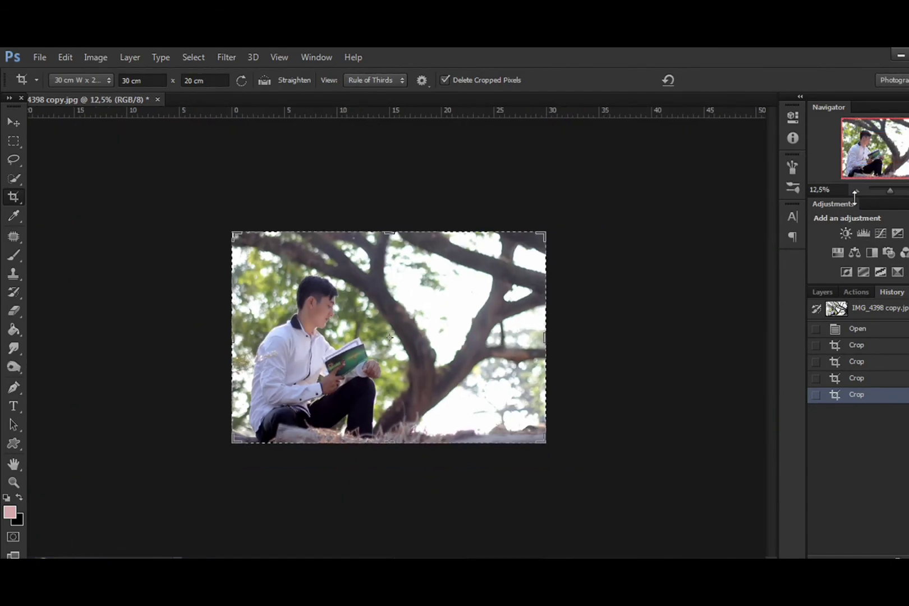
key(ctrl+plus)
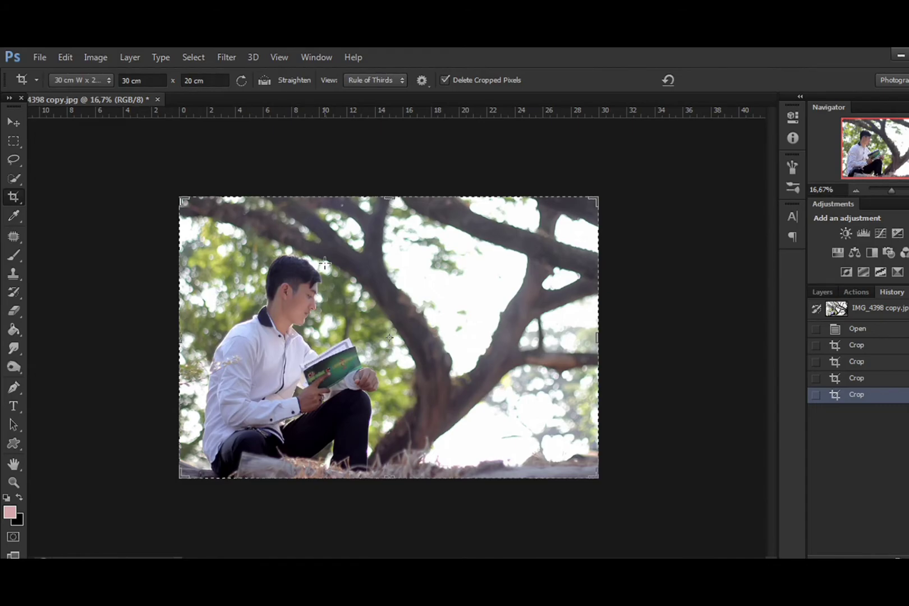
Save the cropped photo as a JPEG named IMG_4398 copy2 on drive D:, with Maximum quality and Baseline ("Standard") format
click(44, 57)
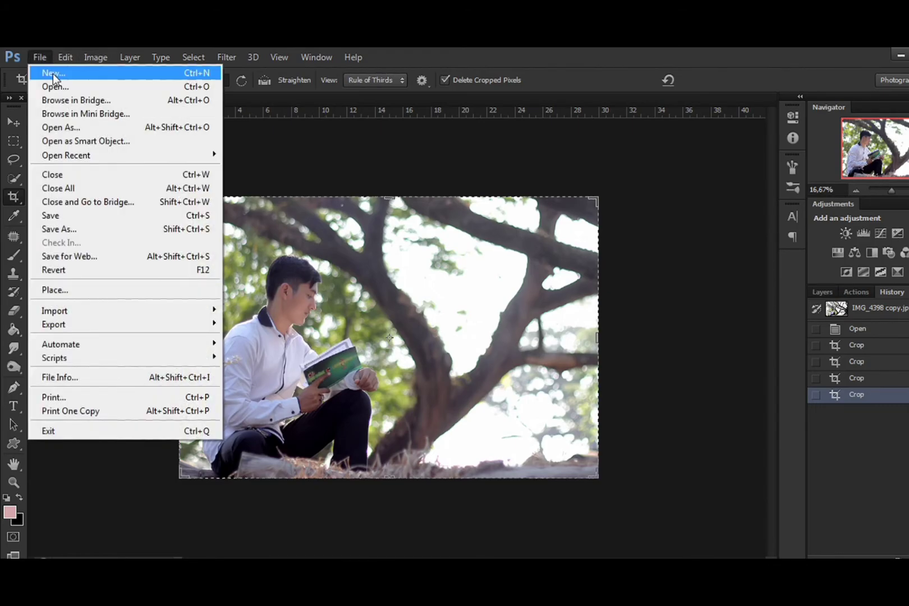
click(119, 233)
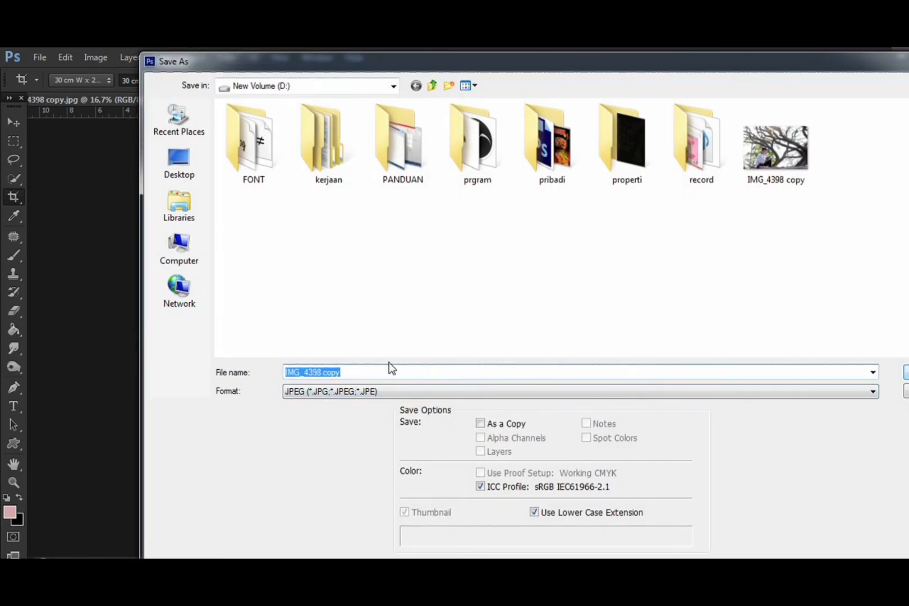
click(364, 370)
text(2)
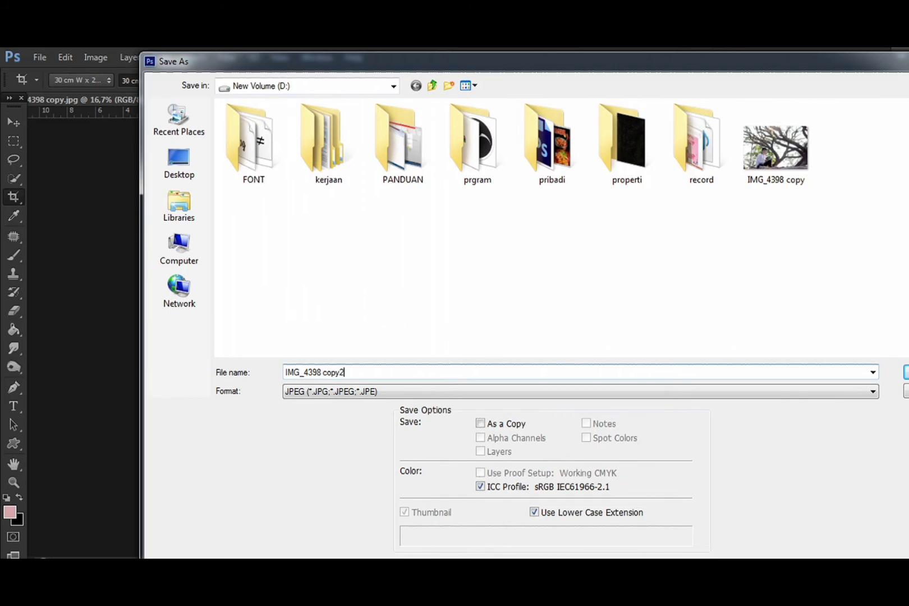
click(906, 372)
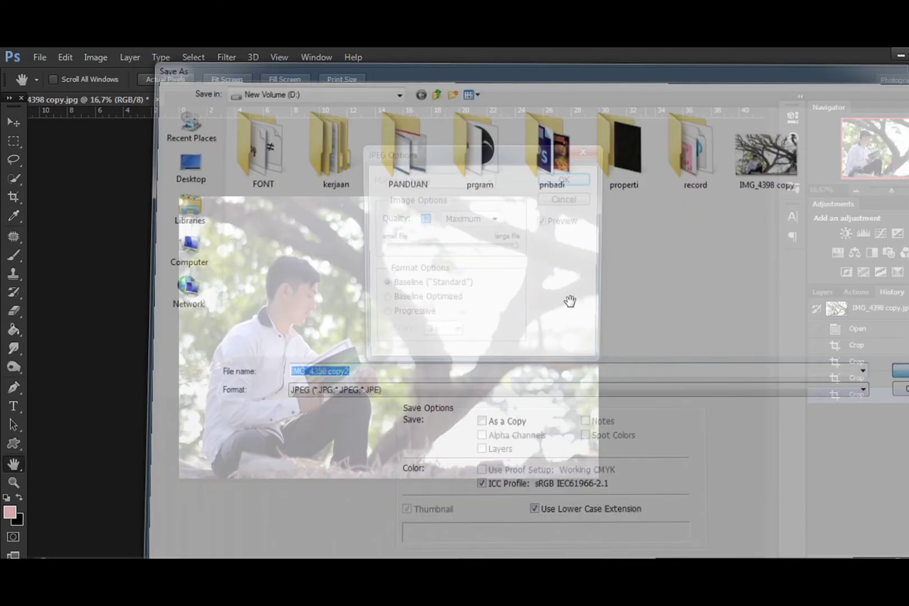
click(577, 180)
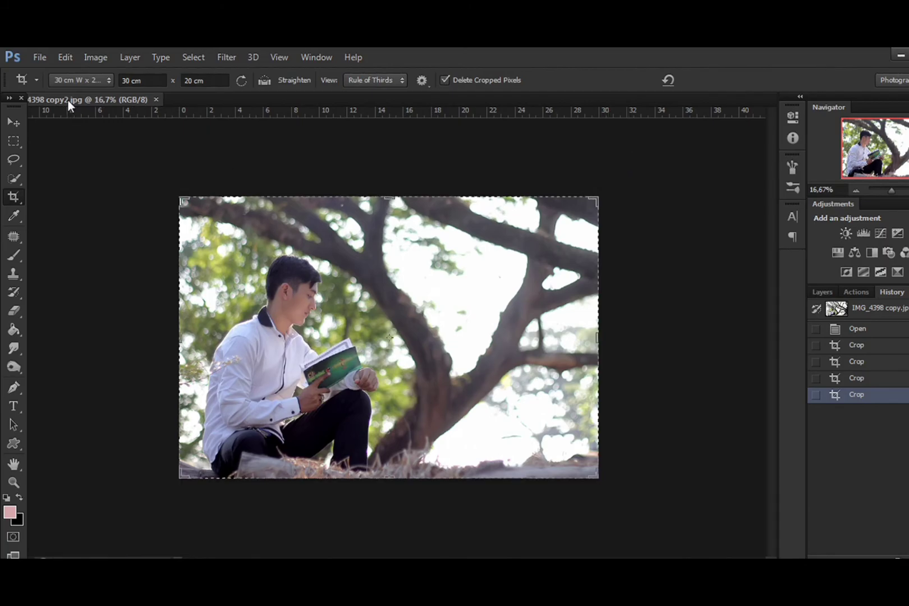
Apply the current 30 × 20 cm crop to the whole photo again
click(95, 82)
click(127, 96)
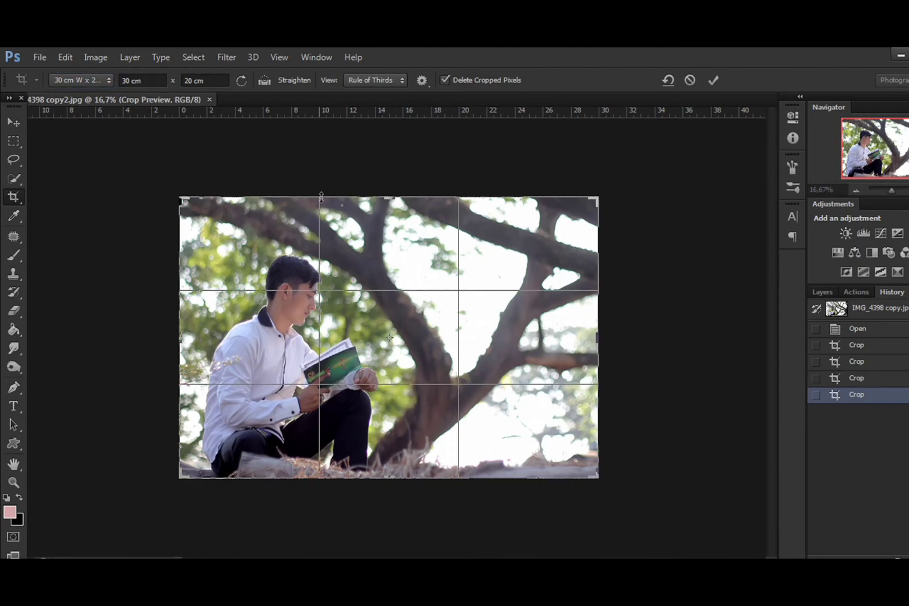
key(Return)
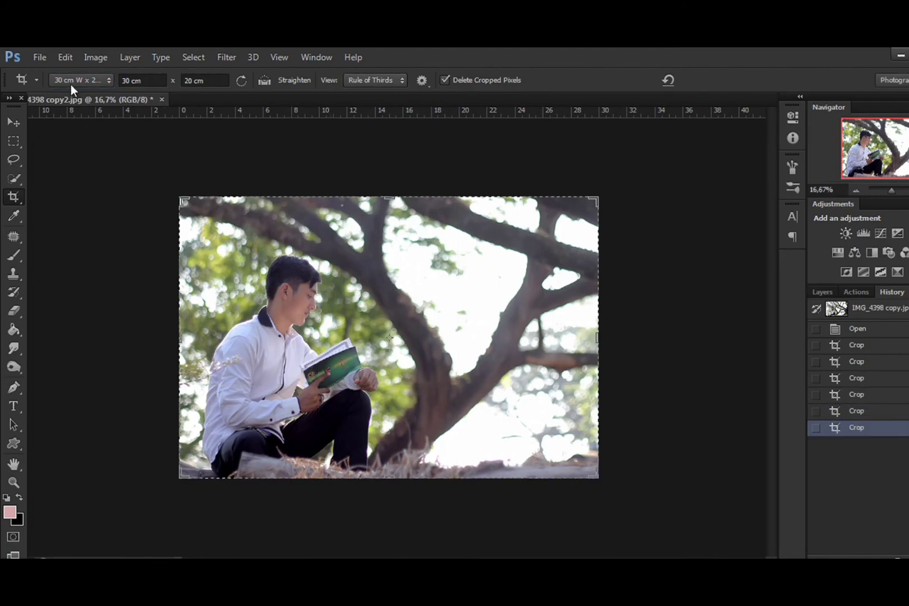
Crop the saved copy with the 2R preset, swapping its dimensions to 9 × 6 cm so the frame spans the whole photo
click(72, 78)
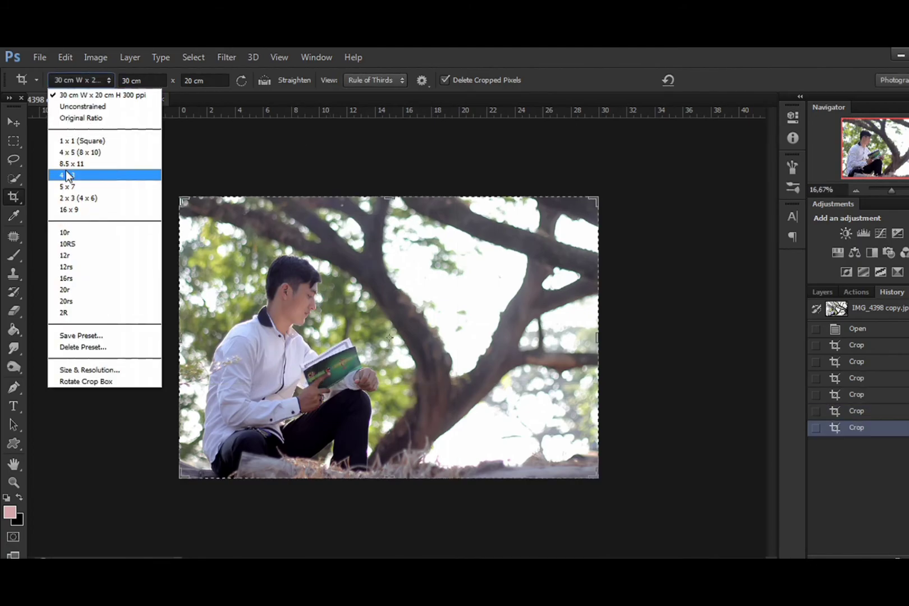
click(82, 312)
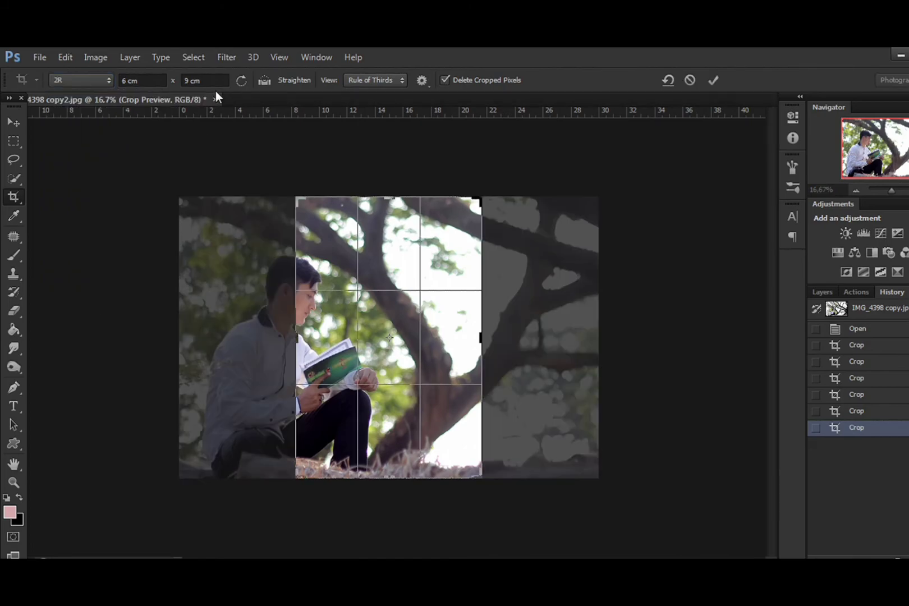
click(241, 81)
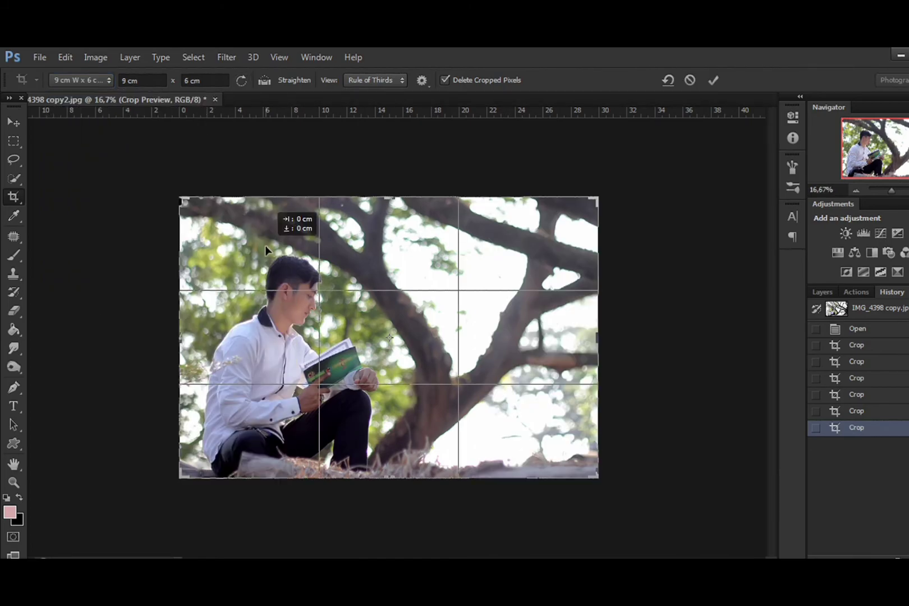
key(Return)
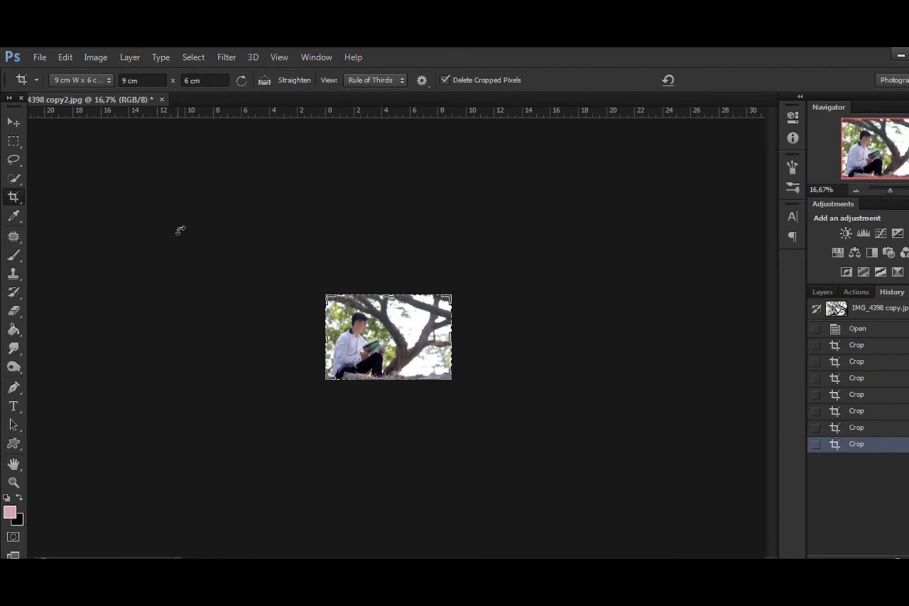
Preview the photo's print layout on a portrait page, placed about 1.4 from the page top and 1.2 from its left edge, and exit without printing
click(37, 58)
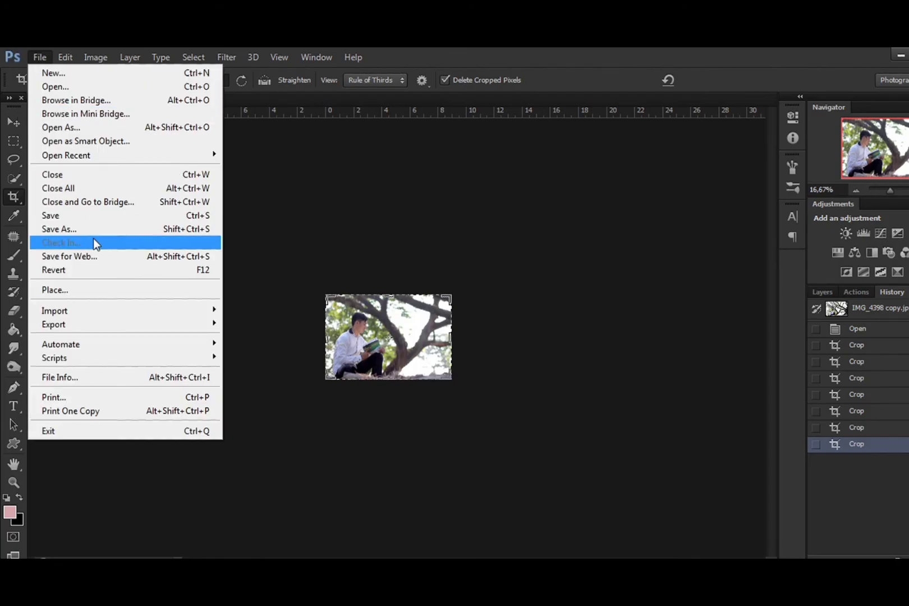
click(202, 396)
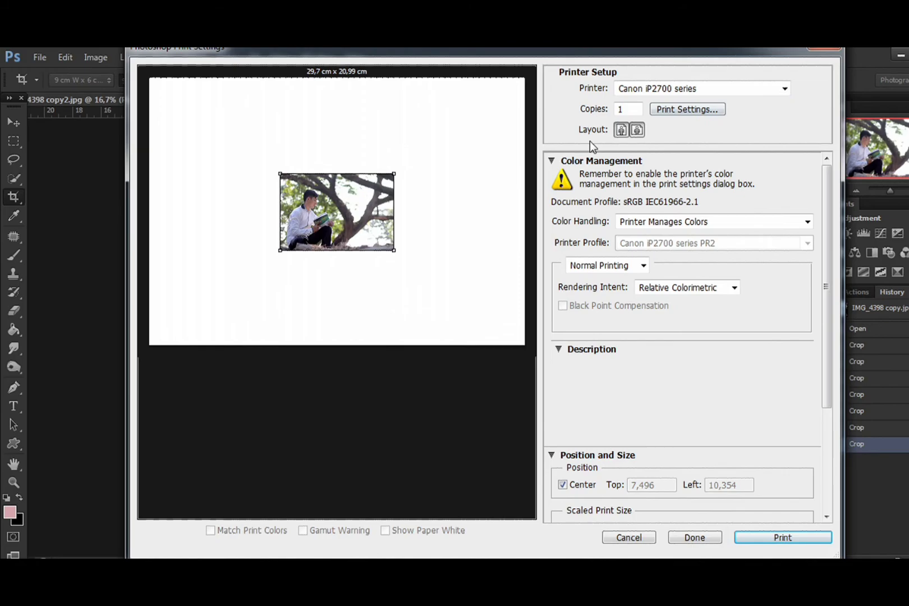
click(621, 130)
drag(370, 297, 295, 134)
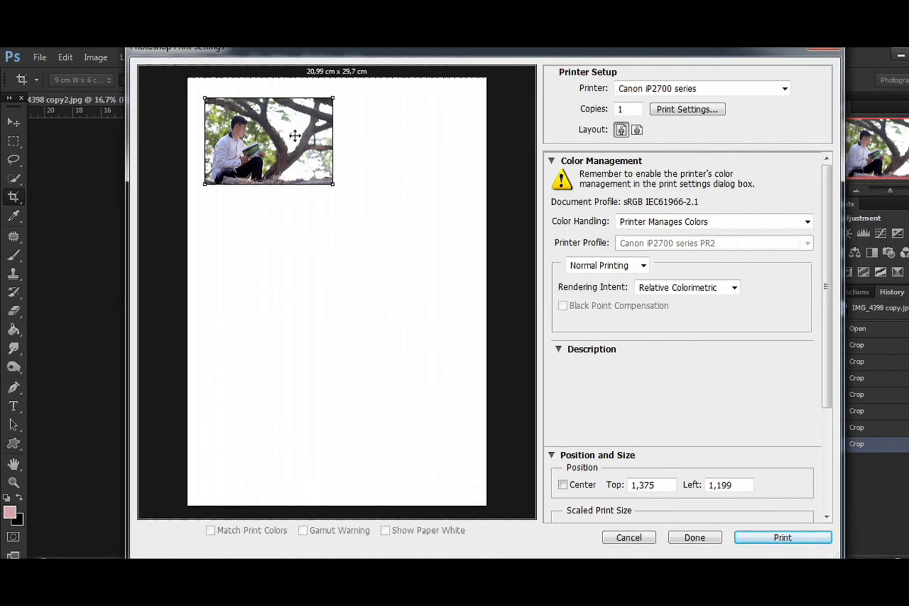
click(623, 538)
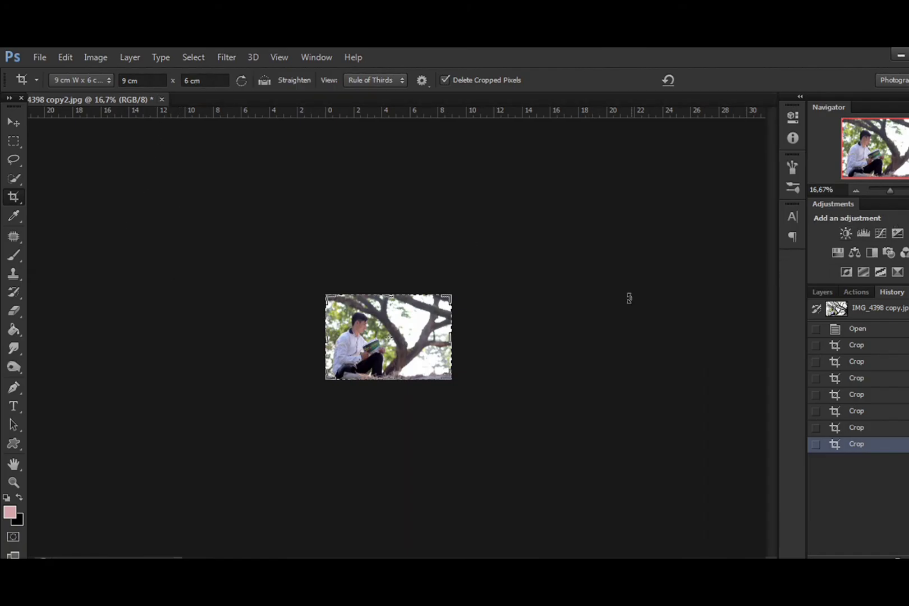
Close the IMG_4398 copy2.jpg document
click(163, 102)
click(483, 258)
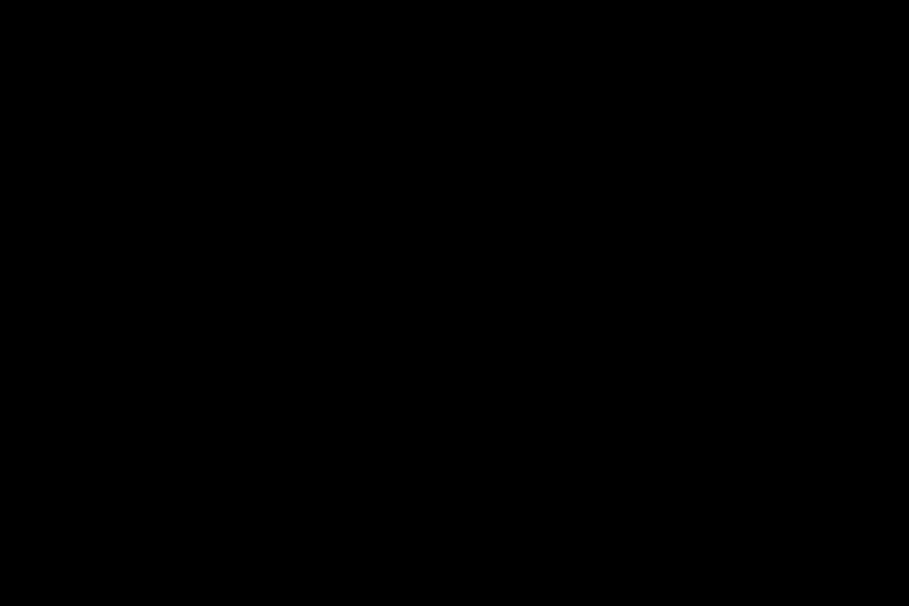